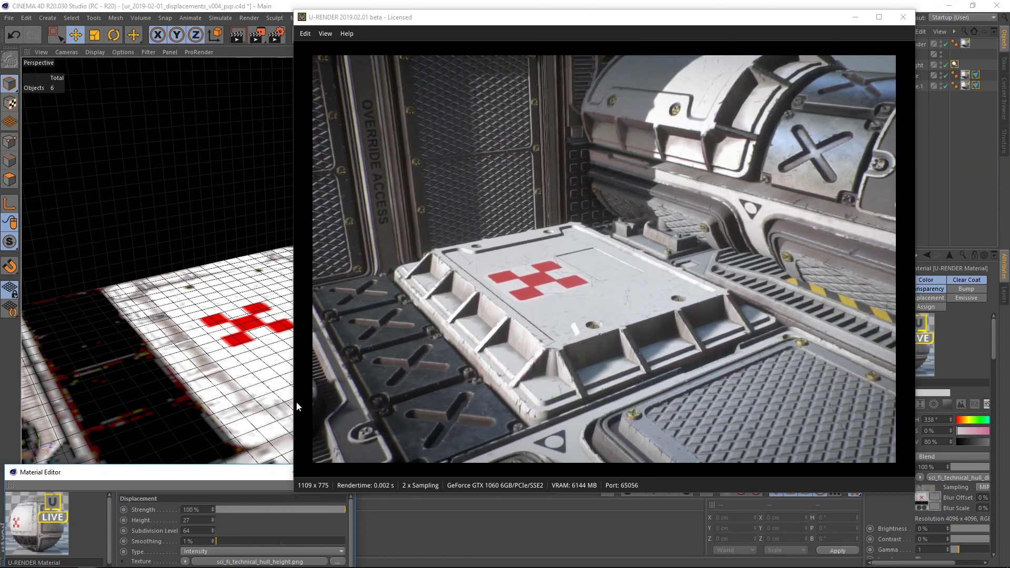
Preview the sci-fi hull's displacement by lowering its strength to 86% and raising it again.
mouse_move(250, 339)
left_mouse_down("alt")
mouse_move(271, 342)
mouse_move(204, 343)
mouse_move(270, 348)
mouse_move(263, 343)
left_mouse_up("alt")
left_click(337, 509)
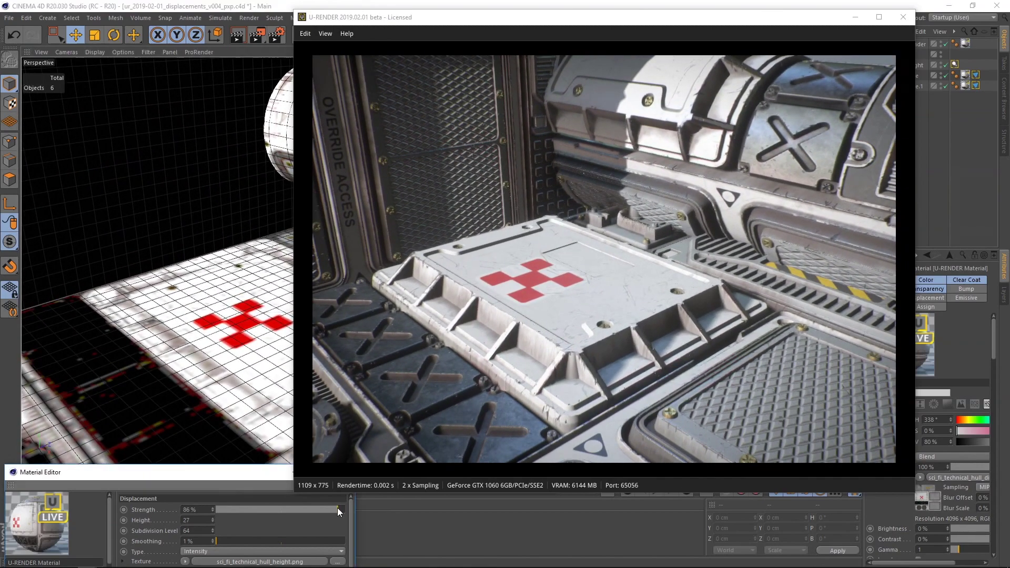
mouse_move(337, 507)
left_mouse_down()
mouse_move(267, 509)
mouse_move(354, 514)
left_mouse_up()
left_click_drag(254, 343, 245, 305, "alt")
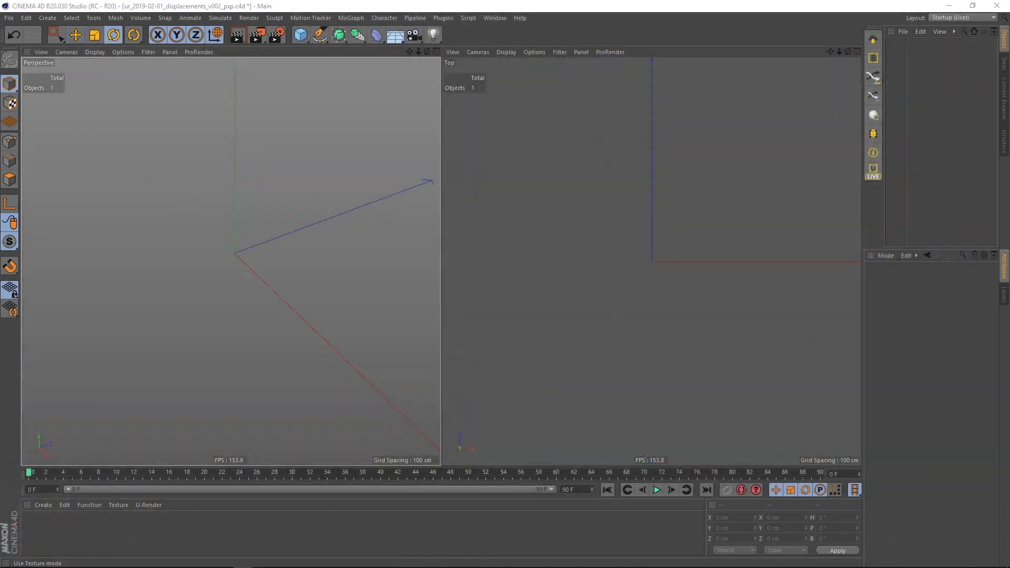
Examine the shapes in the height map displacement_simple_A_height.png.
left_click_drag(0, 87, 354, 98)
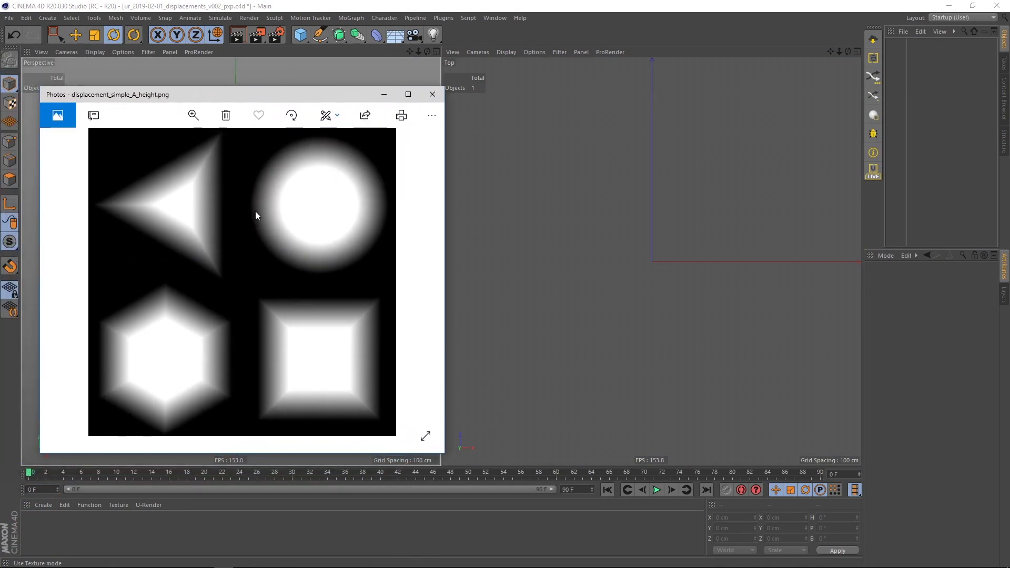
left_click_drag(365, 97, 0, 27)
Enable displacement in the U-RENDER render settings and close them.
left_click(282, 42)
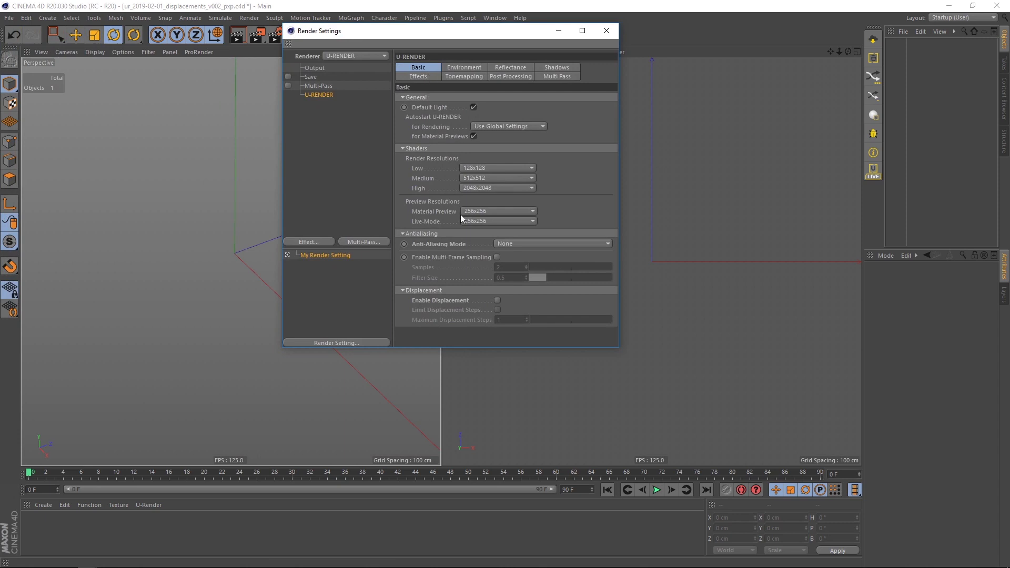
left_click(497, 300)
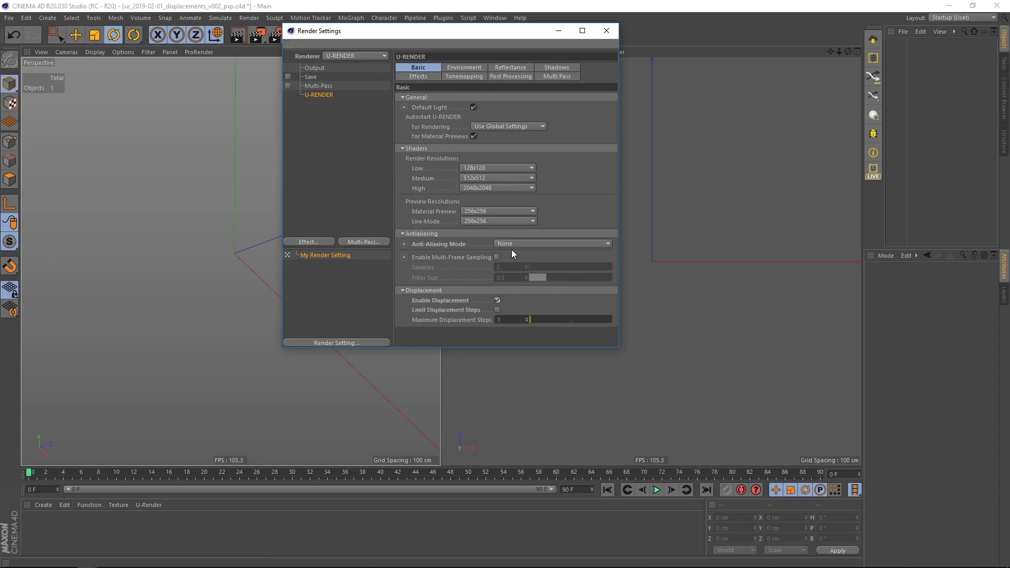
left_click(606, 31)
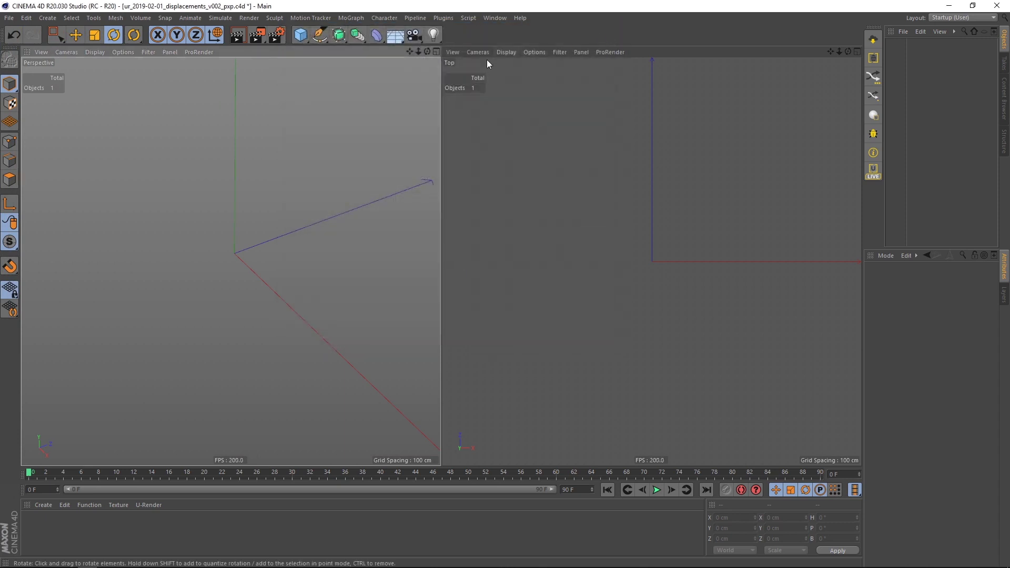
Add a plane to the empty scene and create a new U-RENDER material.
left_click(301, 35)
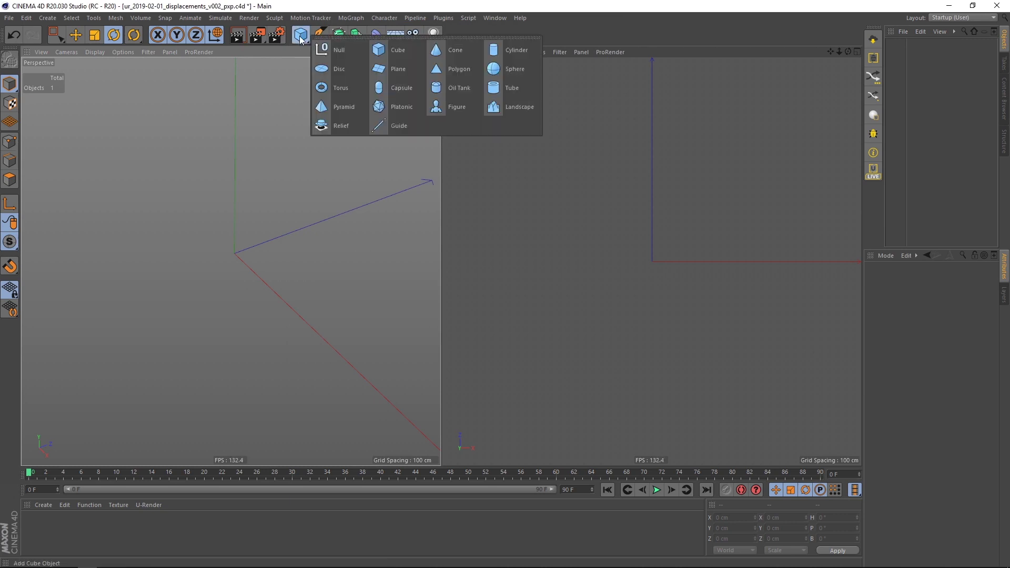
left_click(389, 73)
left_click(873, 115)
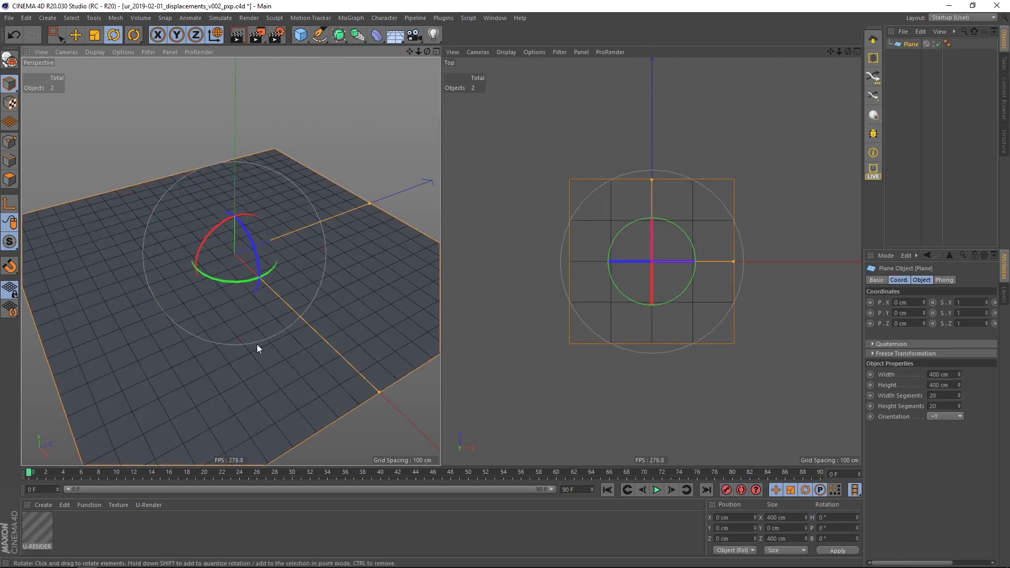
Enable the material's displacement channel and load displacement_simple_A_height.png as its texture.
double_click(39, 525)
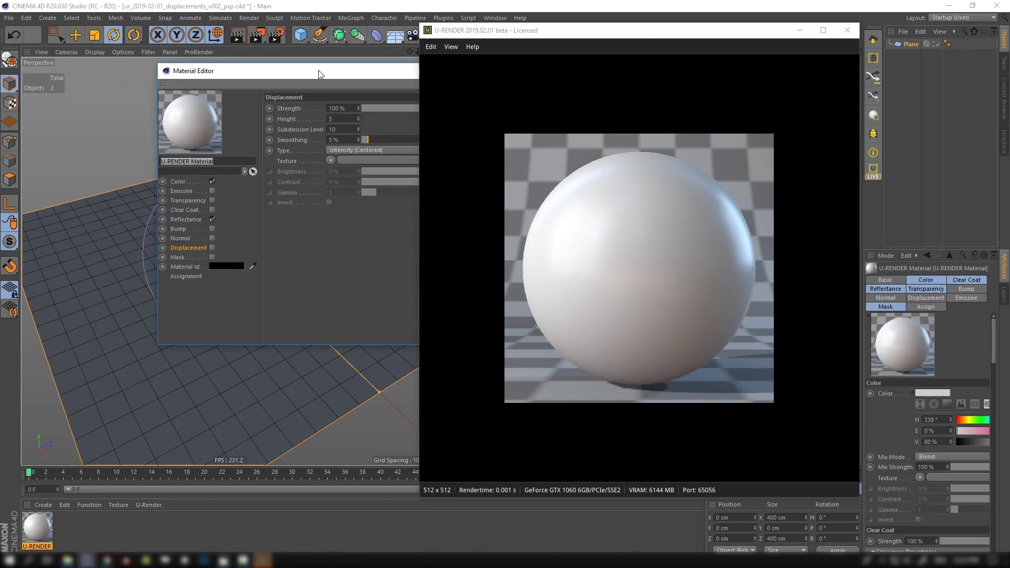
left_click_drag(318, 70, 193, 134)
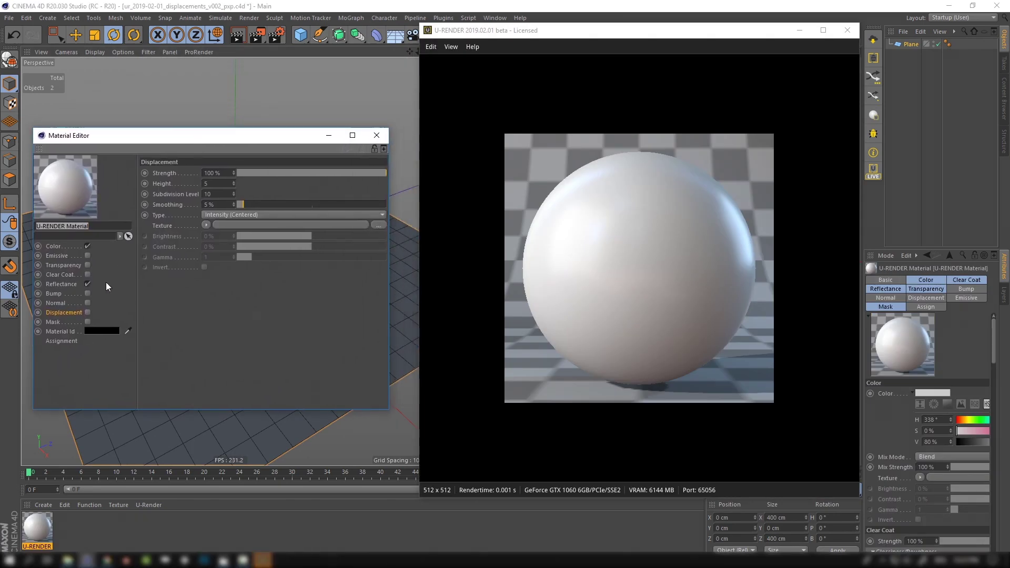
left_click(87, 313)
left_click(378, 224)
left_click(256, 227)
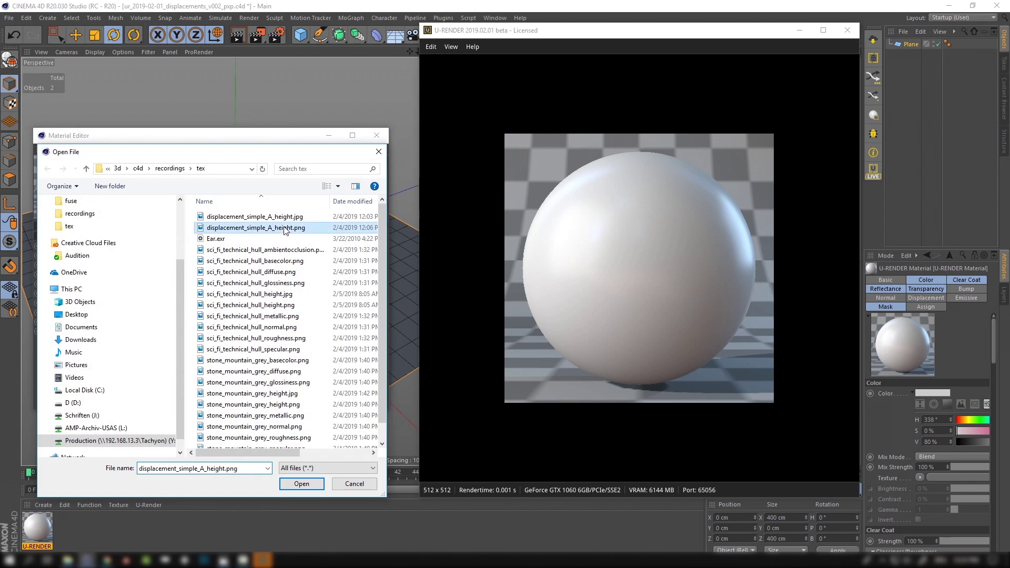
left_click(300, 485)
left_click_drag(289, 135, 294, 293)
Start U-RENDER live mode, assign the material to the plane, and activate Rectangle Selection.
left_click(873, 169)
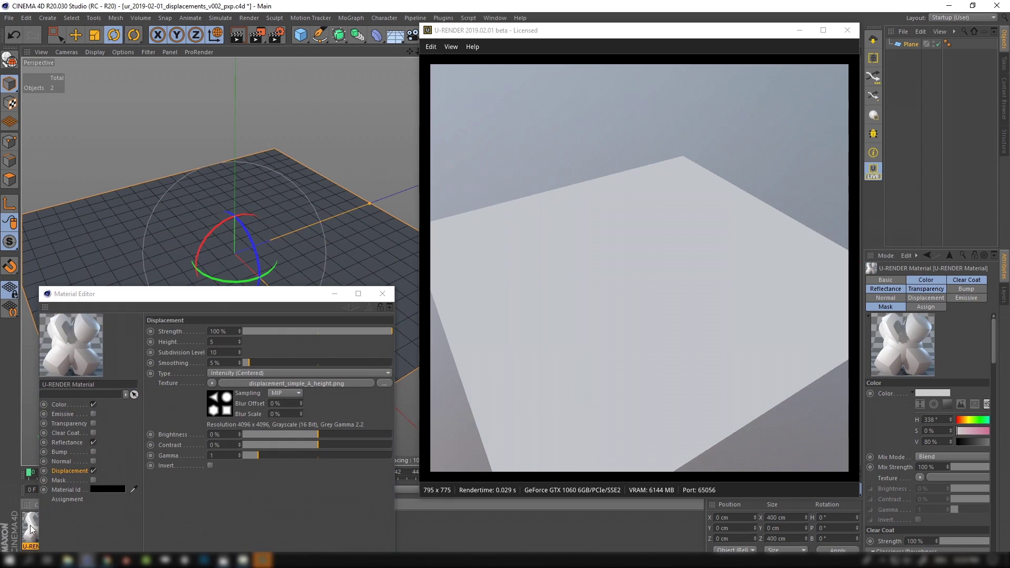
left_click_drag(30, 525, 160, 227)
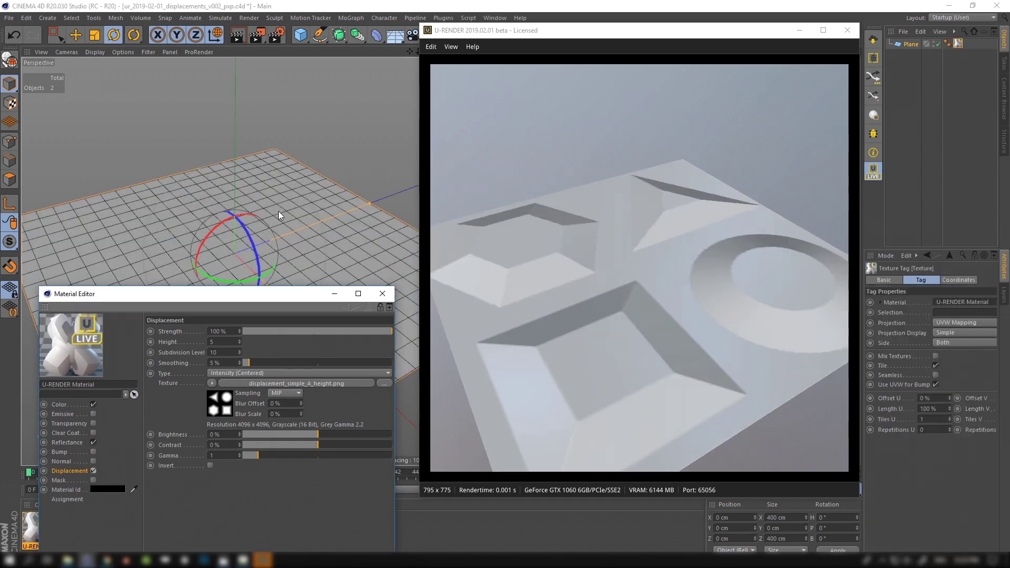
left_click(283, 158)
key("0")
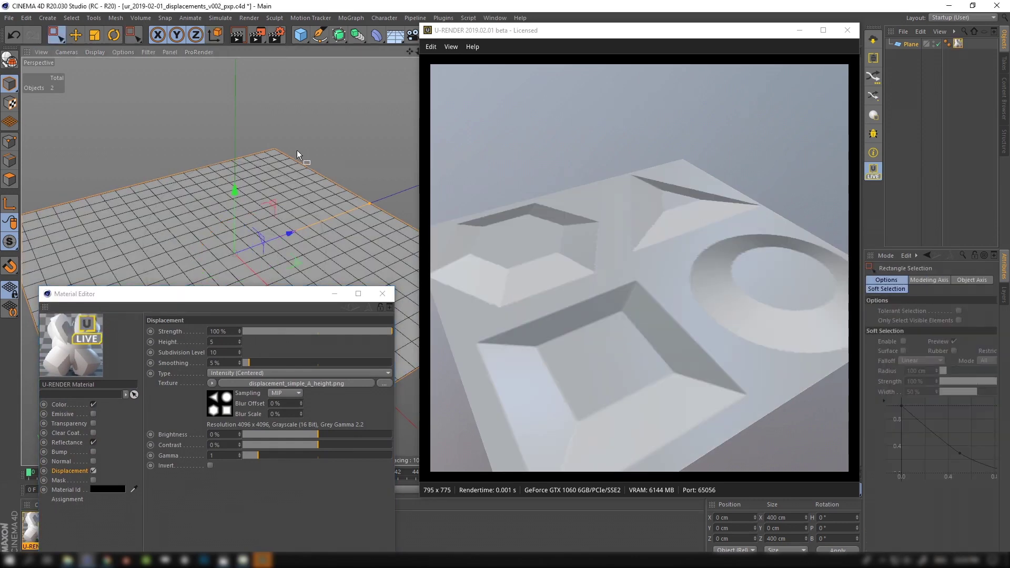
Set the material's displacement height to 31 and its strength to 99%.
left_click_drag(216, 298, 209, 200)
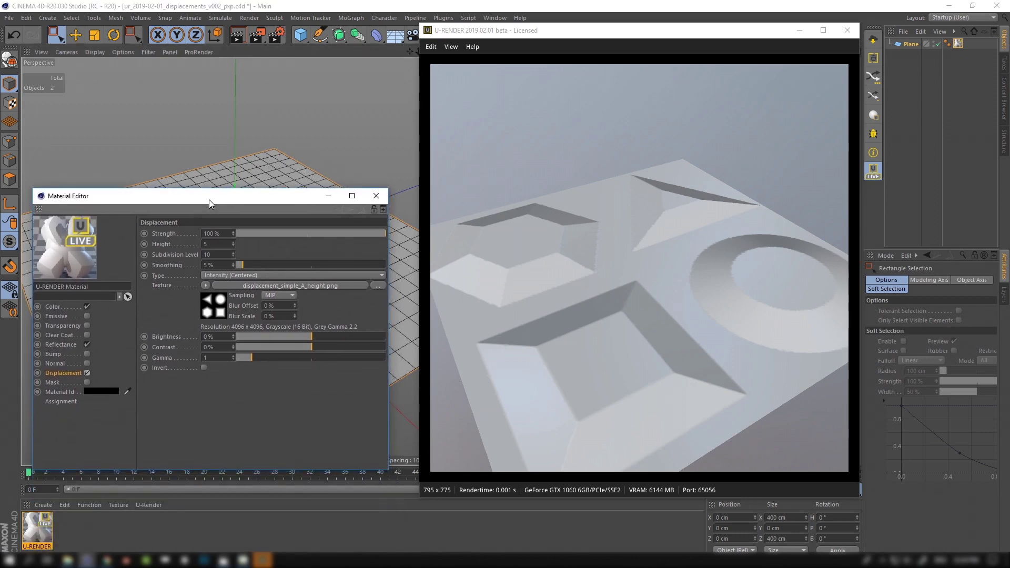
left_click_drag(235, 244, 303, 238)
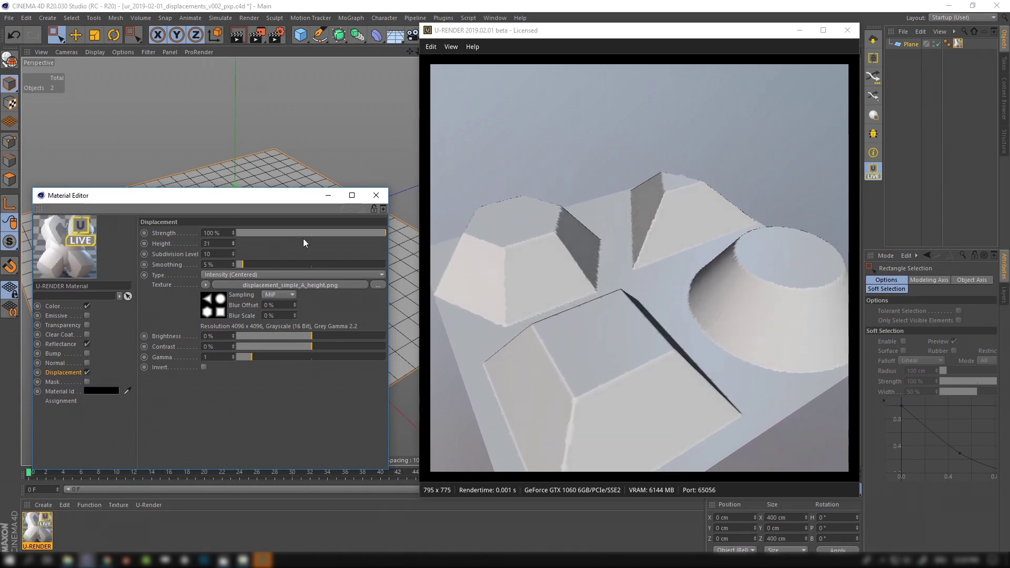
mouse_move(376, 229)
left_mouse_down()
mouse_move(216, 242)
mouse_move(386, 239)
left_mouse_up()
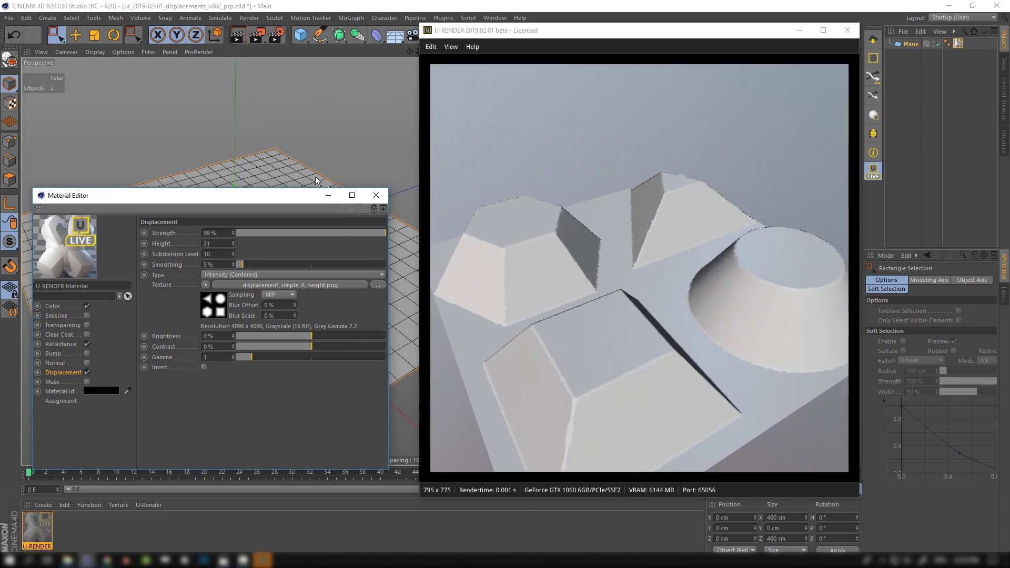
Compare the displaced shapes at subdivision levels 41 and 9.
middle_click_drag(245, 158, 243, 125, "alt")
left_click_drag(242, 124, 242, 151, "alt")
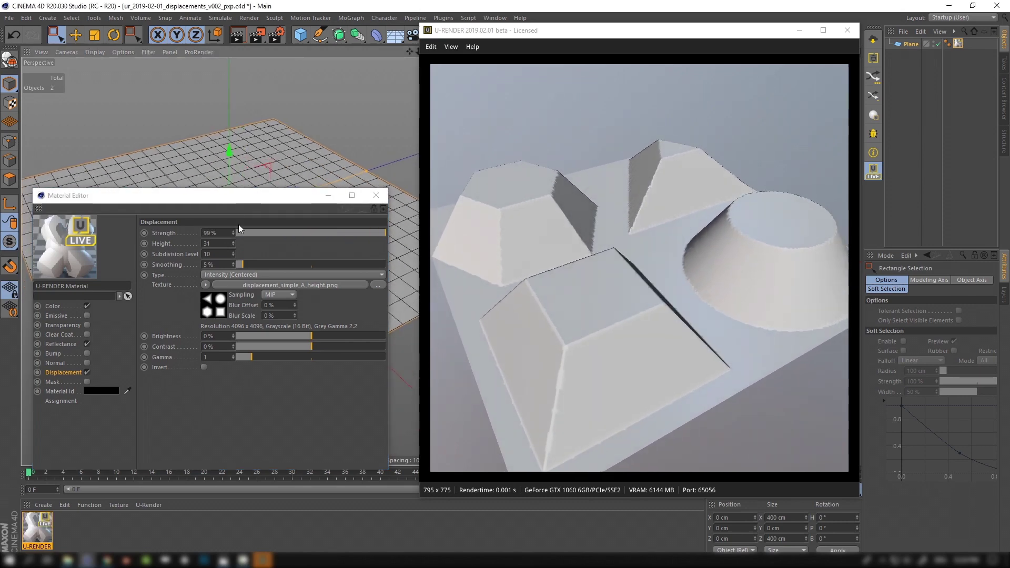
mouse_move(233, 254)
left_mouse_down()
mouse_move(233, 265)
mouse_move(232, 239)
left_mouse_up()
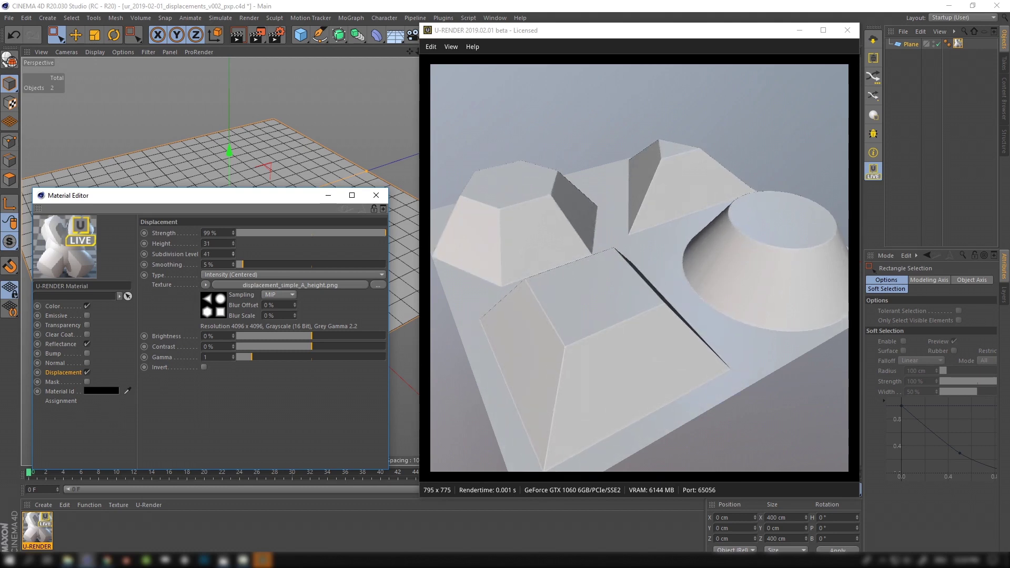
left_click_drag(232, 253, 232, 257)
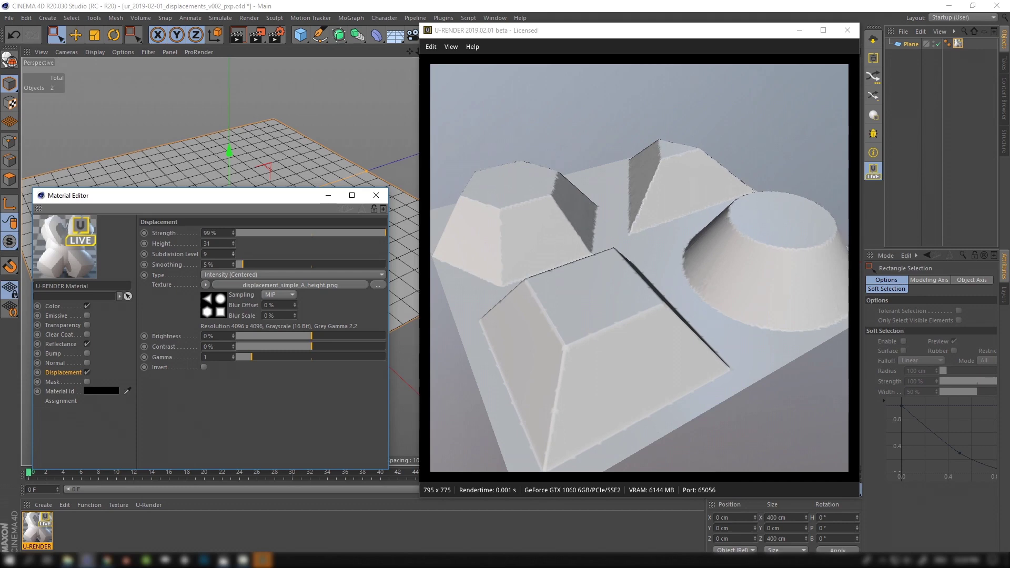
Set the displacement smoothing to 1% and inspect the edges of the displaced shapes up close.
left_click_drag(247, 195, 243, 237)
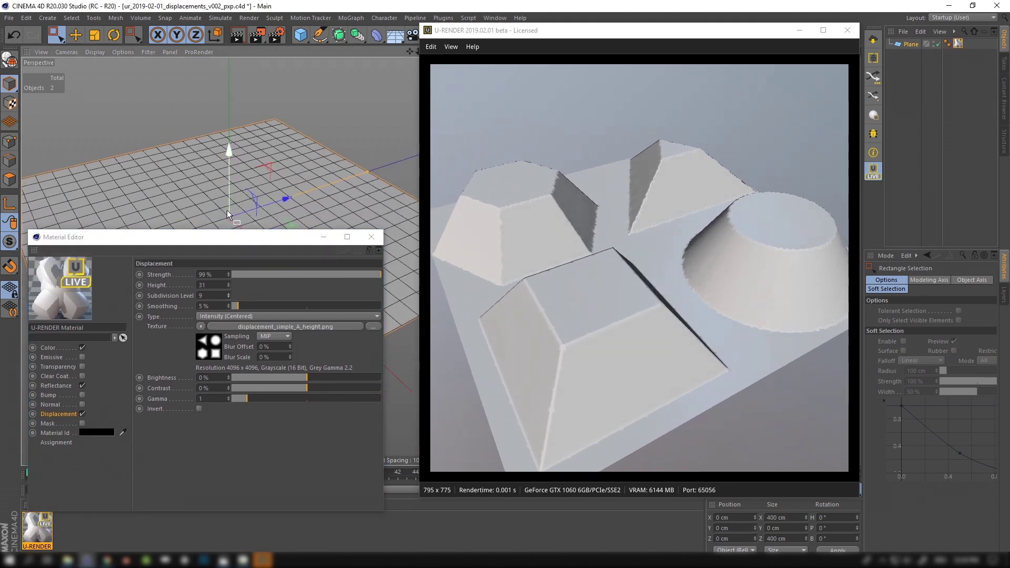
left_click_drag(237, 307, 212, 319)
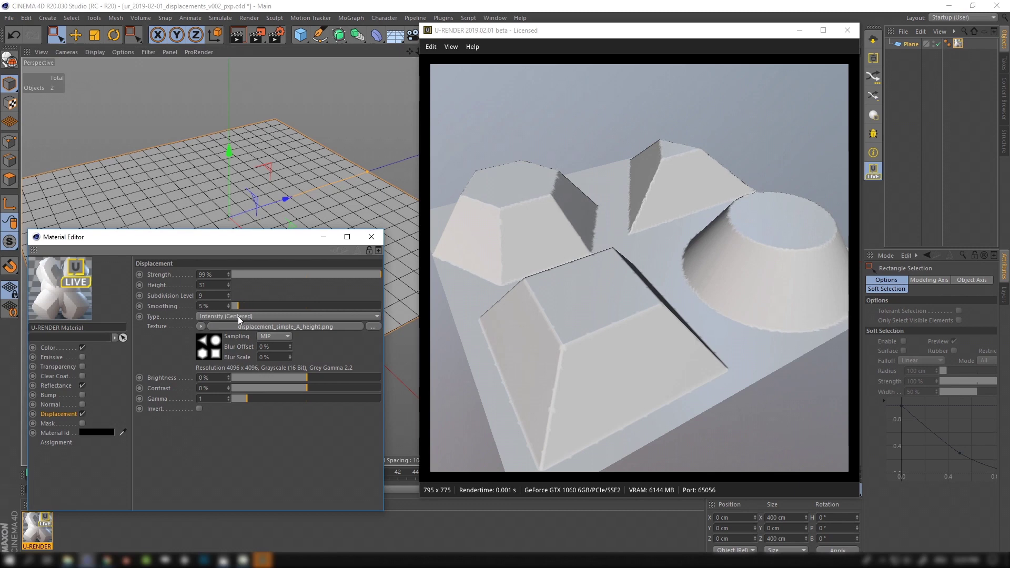
left_click_drag(234, 316, 241, 315)
left_click_drag(237, 221, 238, 205, "alt")
right_click_drag(238, 205, 247, 196, "alt")
middle_click_drag(247, 196, 257, 163, "alt")
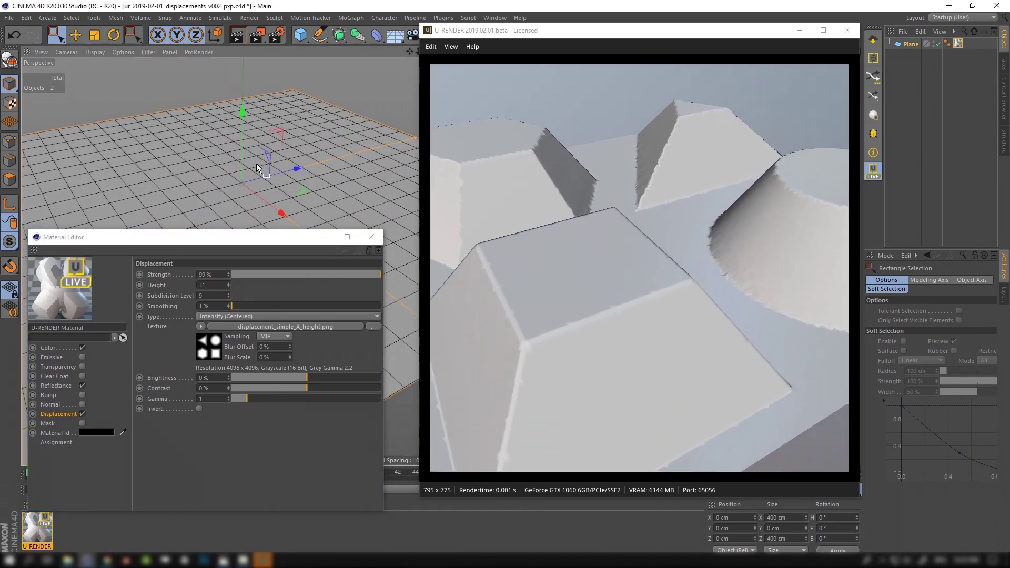
Set the displacement subdivision level to 64 and inspect the displaced shapes.
right_click_drag(257, 163, 240, 210, "alt")
left_click_drag(228, 295, 182, 298)
type("64")
key("Return")
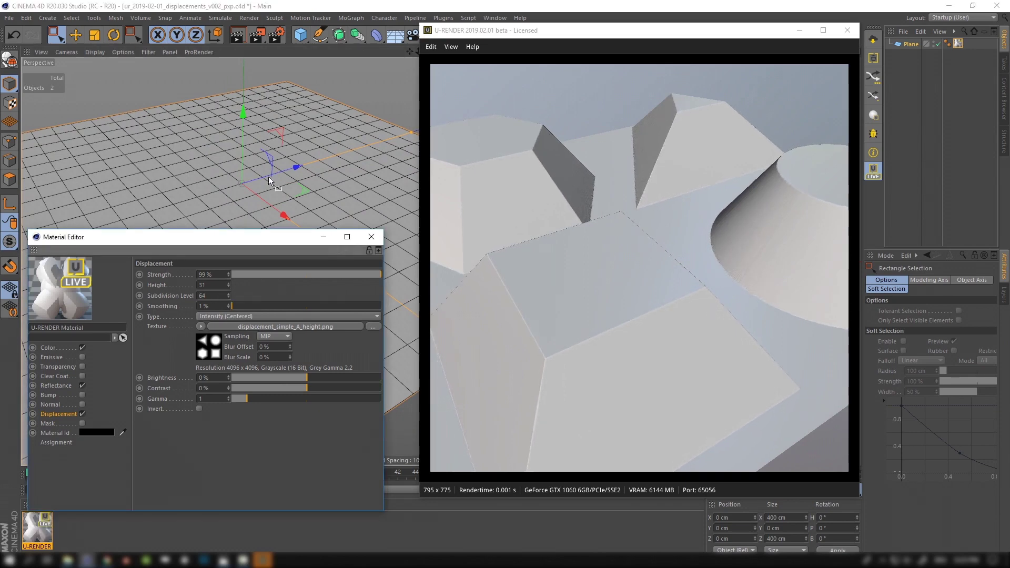
left_click_drag(268, 176, 245, 166, "alt")
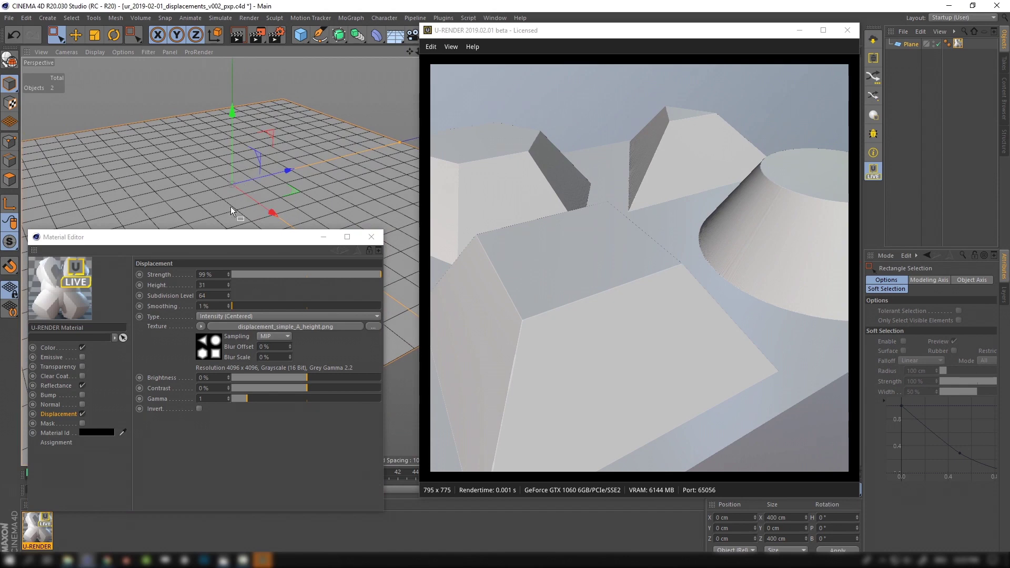
mouse_move(230, 238)
left_mouse_down()
mouse_move(229, 227)
mouse_move(232, 235)
left_mouse_up()
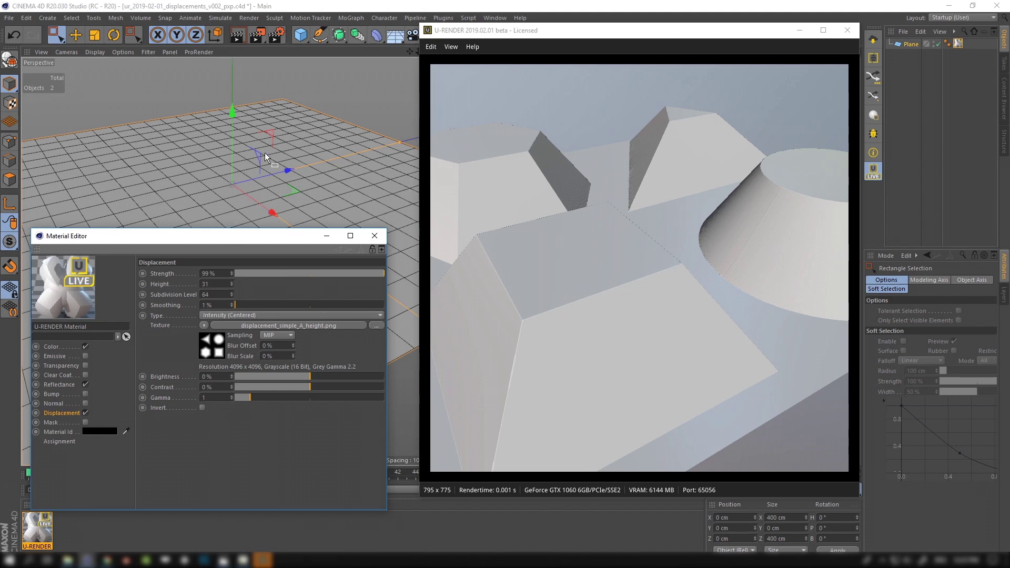
Deselect the plane, render the PNG-displaced scene to the Picture Viewer, and resume live rendering.
left_click(336, 88)
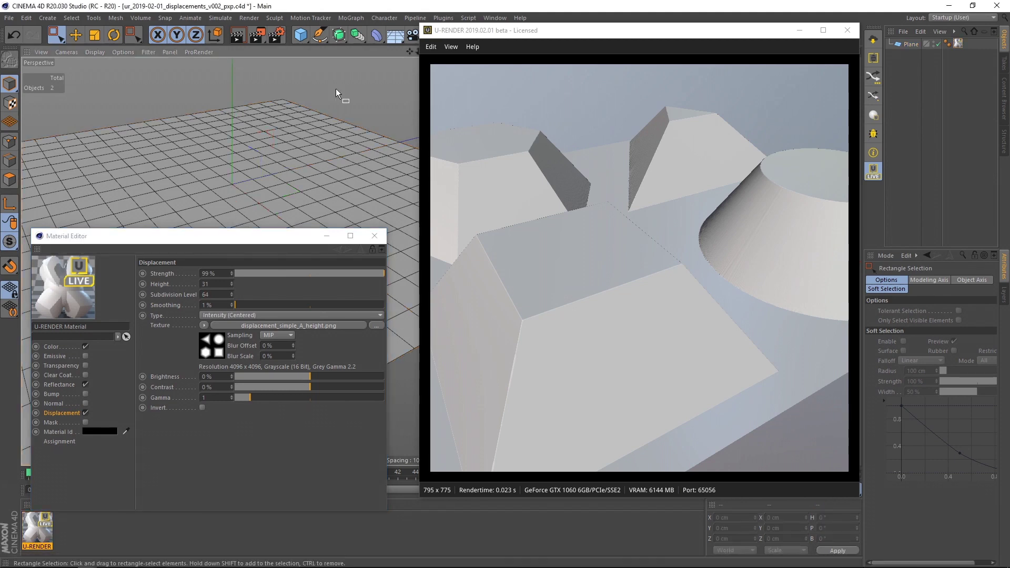
key("shift+r")
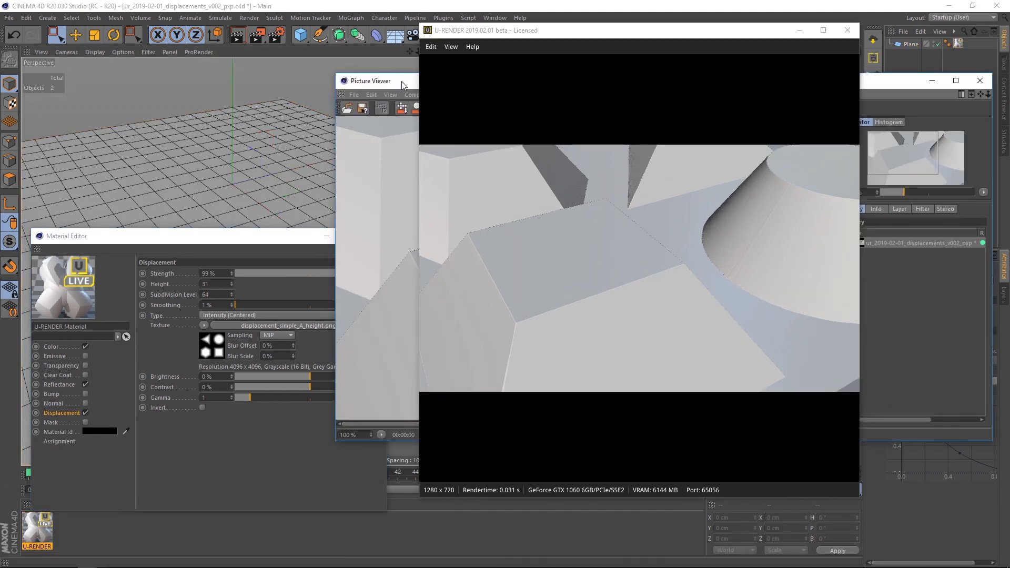
left_click_drag(402, 81, 378, 88)
left_click_drag(867, 89, 900, 377)
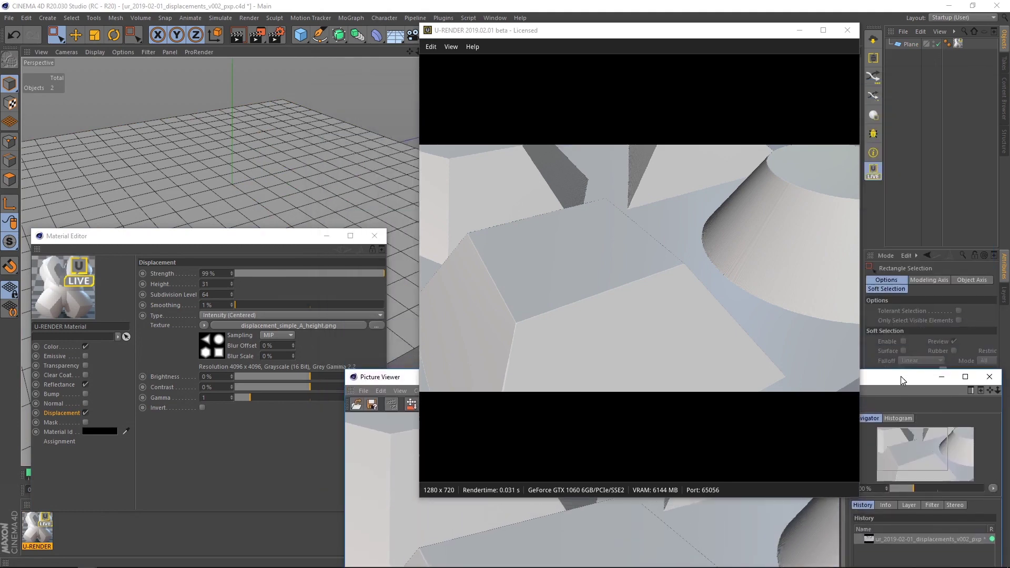
left_click(874, 168)
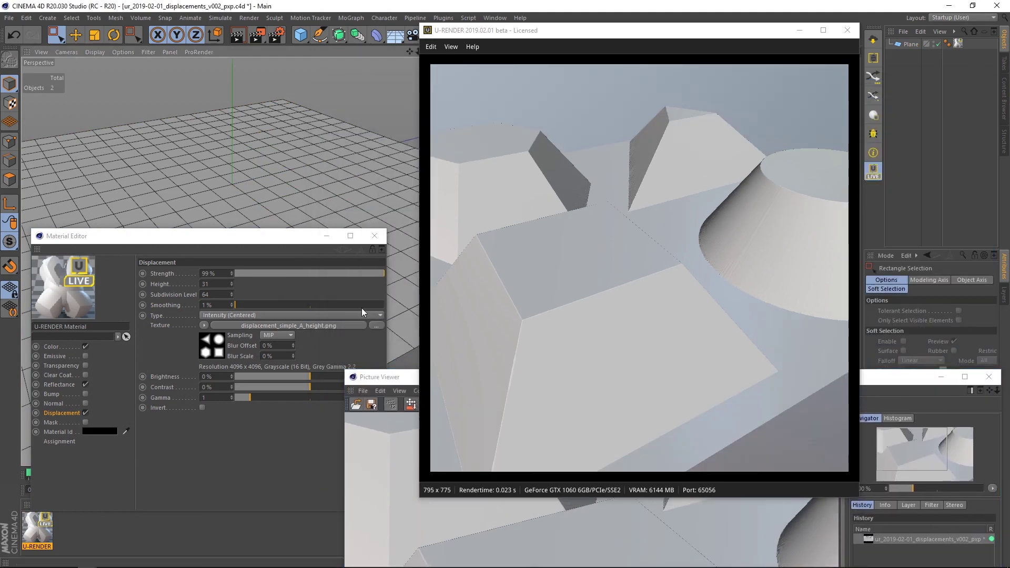
Replace the displacement texture with displacement_simple_A_height.jpg and render the scene to the Picture Viewer.
left_click(376, 325)
left_click(253, 283)
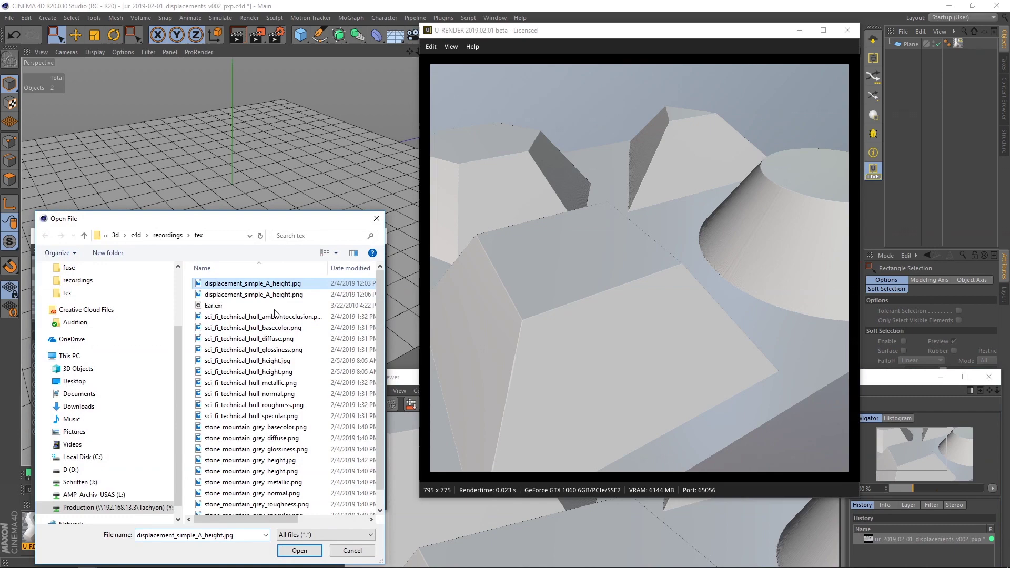
left_click(299, 550)
key("shift+r")
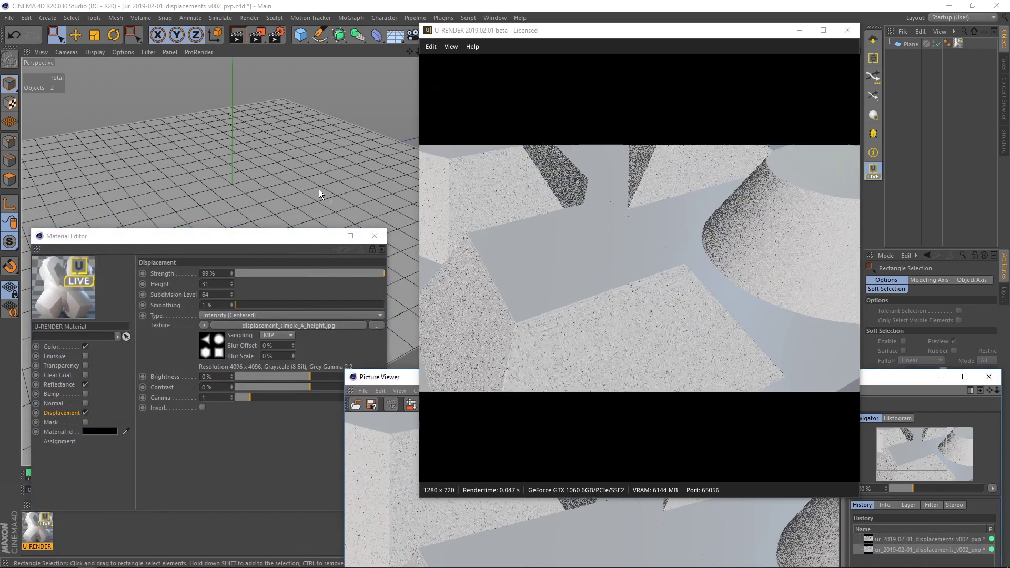
Compare the PNG and JPG displacement renders in the Picture Viewer history and return to the U-RENDER window.
left_click(798, 30)
left_click_drag(698, 379, 662, 116)
key("h")
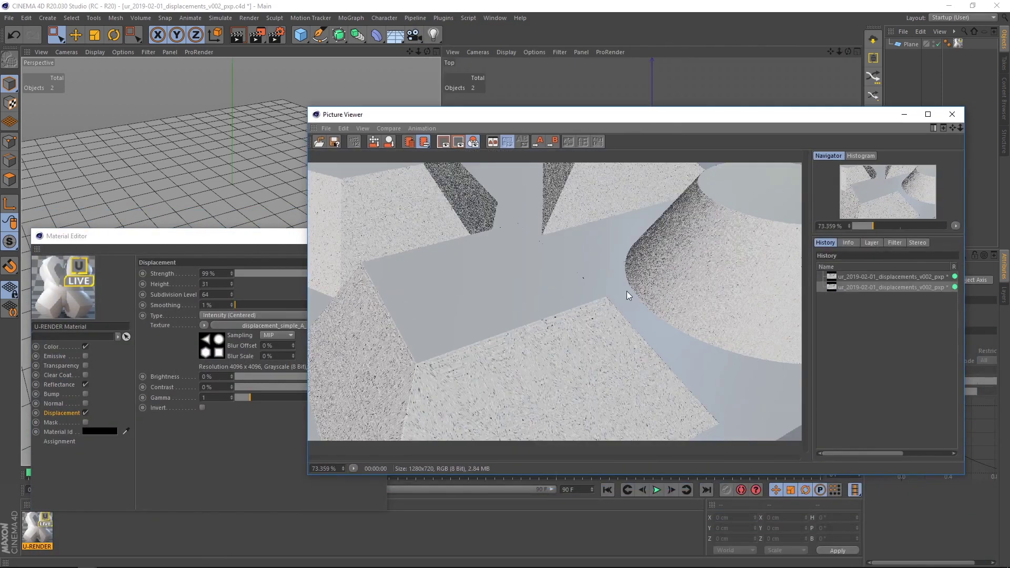
left_click(876, 276)
left_click(875, 286)
left_click(875, 276)
key("Down")
key("Up")
key("Down")
left_click(903, 114)
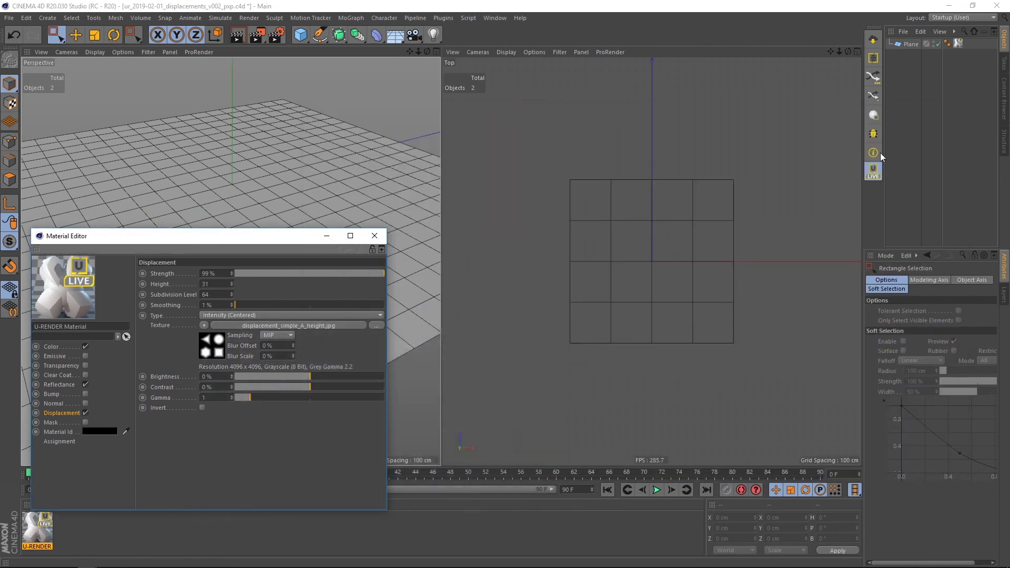
left_click(262, 558)
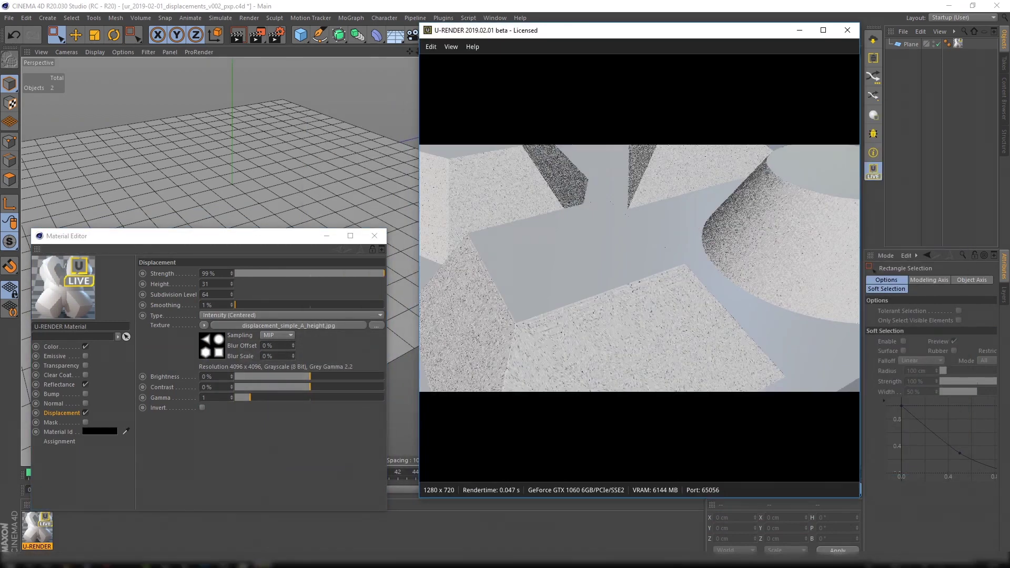
Resume live rendering, test the displacement smoothing at 20 %, and set it back to 1 %.
left_click(878, 172)
left_click_drag(257, 239, 264, 239)
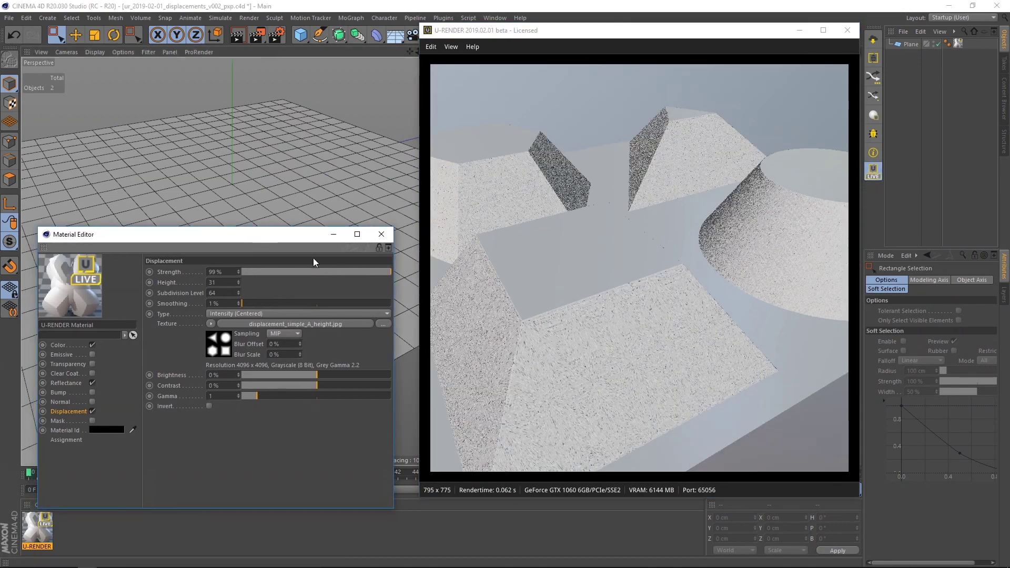
left_click(252, 303)
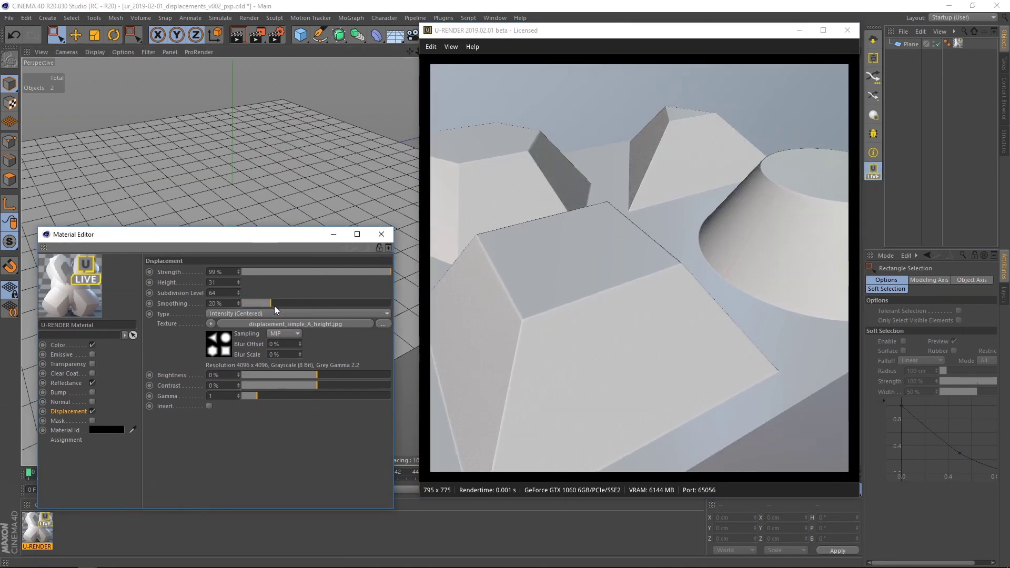
left_click(243, 304)
mouse_move(252, 195)
left_mouse_down("alt")
mouse_move(270, 201)
mouse_move(256, 204)
mouse_move(274, 245)
mouse_move(283, 160)
mouse_move(288, 174)
left_mouse_up("alt")
mouse_move(245, 304)
left_mouse_down()
mouse_move(292, 303)
mouse_move(242, 306)
left_mouse_up()
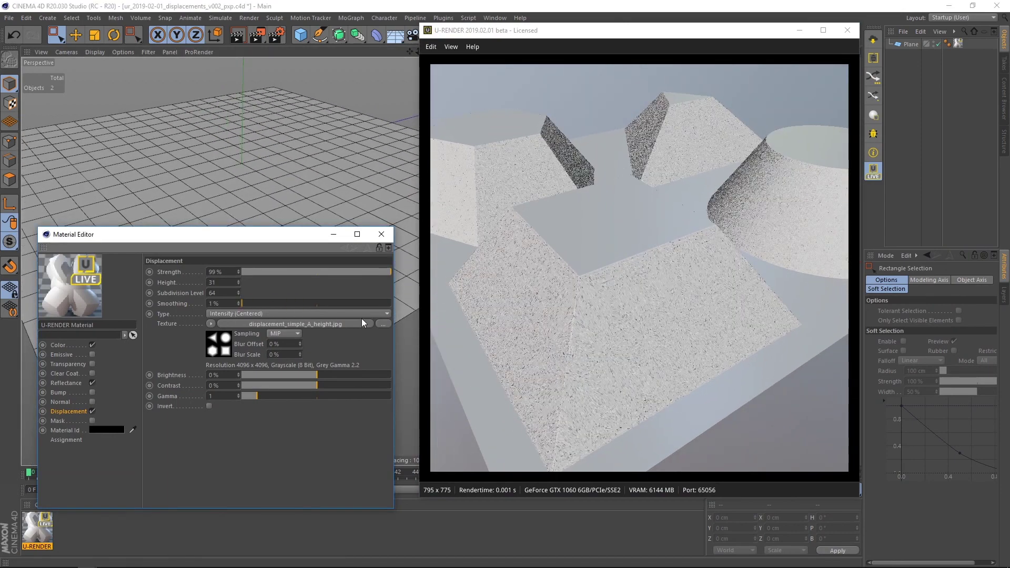
Replace the displacement texture with displacement_simple_A_height.png.
left_click(382, 324)
left_click(260, 294)
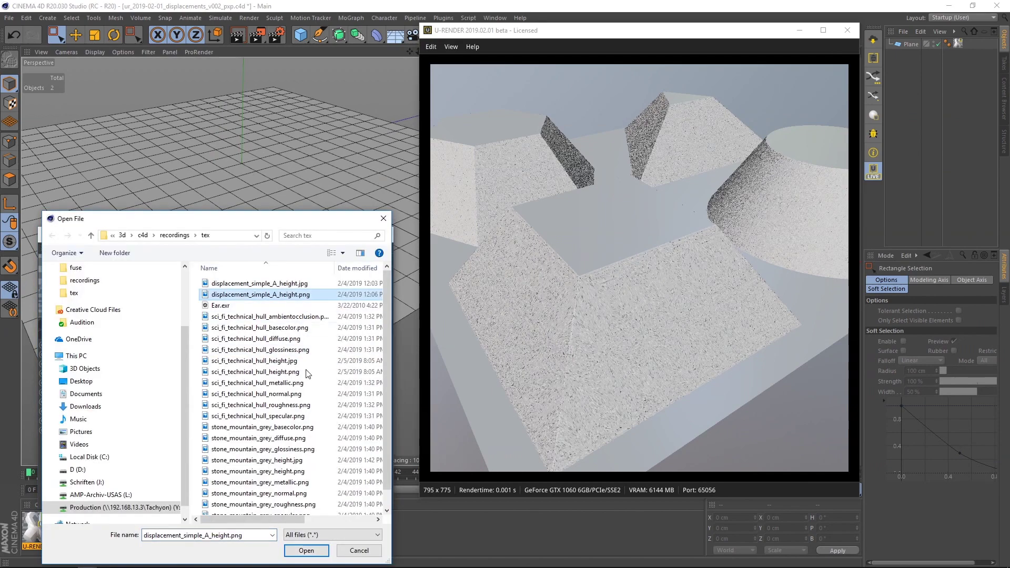
left_click(305, 550)
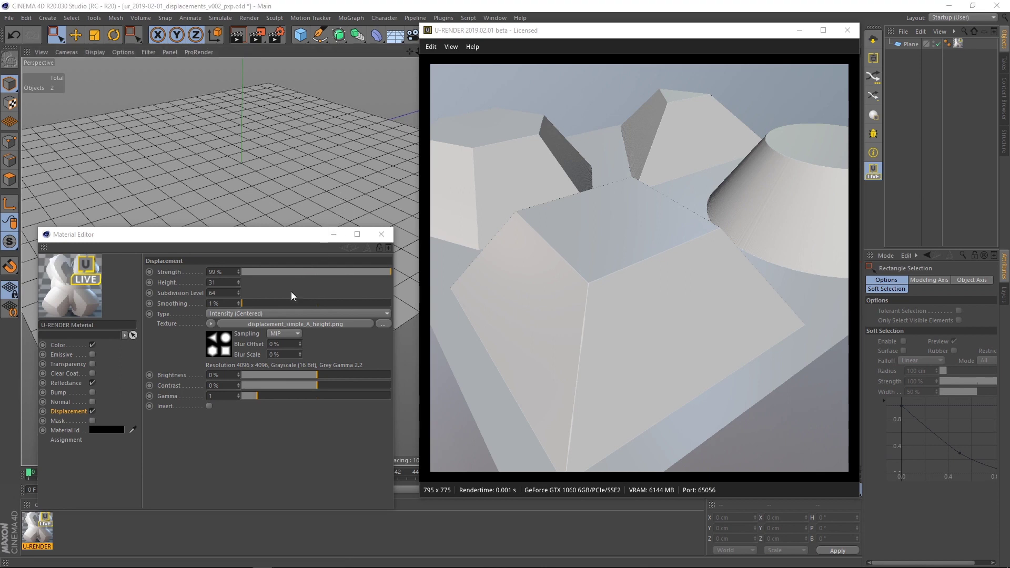
Switch the displacement type to Intensity and set the strength to -100 %, viewing the inverted shapes.
left_click(269, 314)
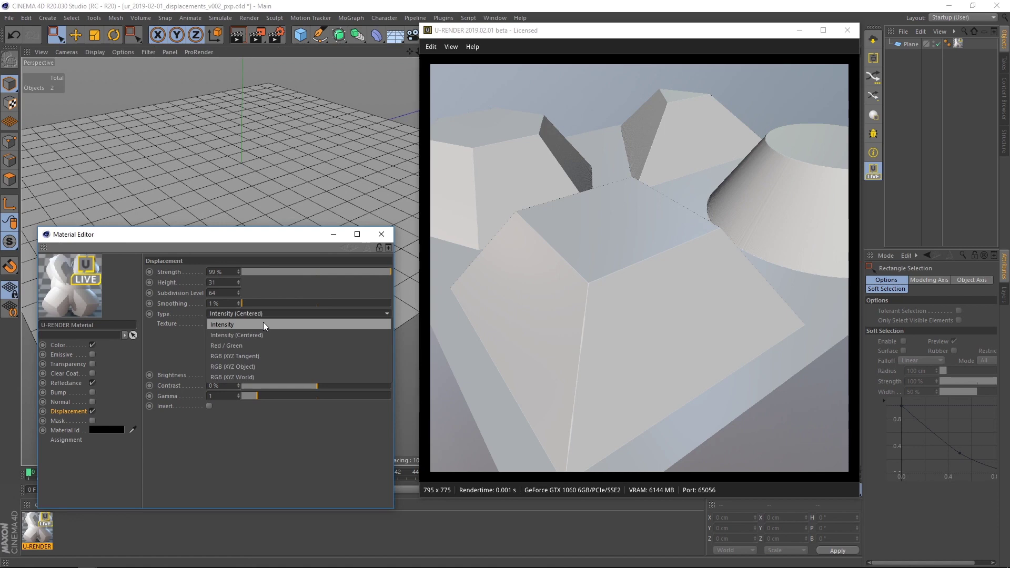
left_click(262, 324)
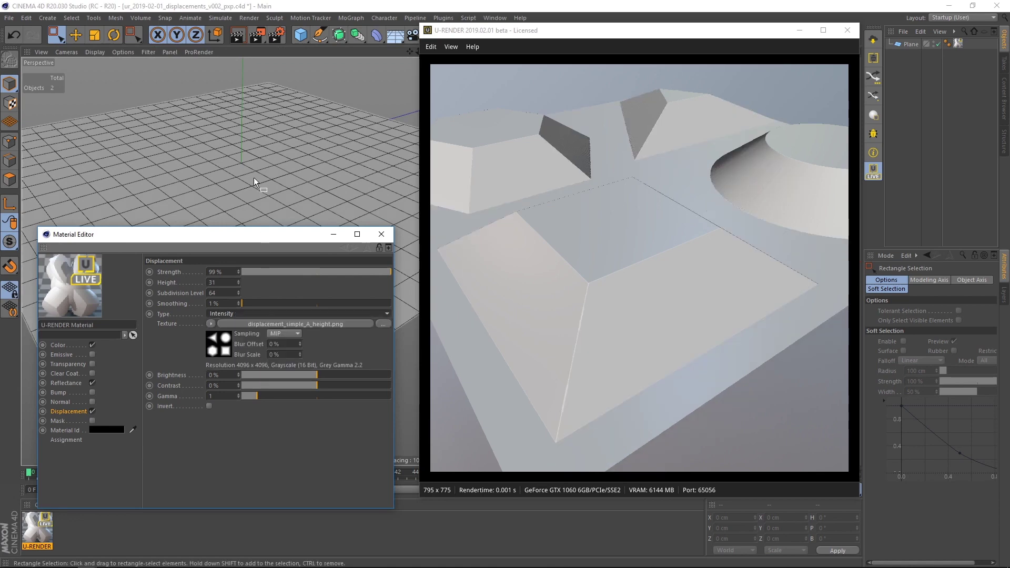
mouse_move(254, 178)
left_mouse_down("alt")
mouse_move(252, 165)
mouse_move(261, 180)
mouse_move(252, 189)
mouse_move(268, 182)
left_mouse_up("alt")
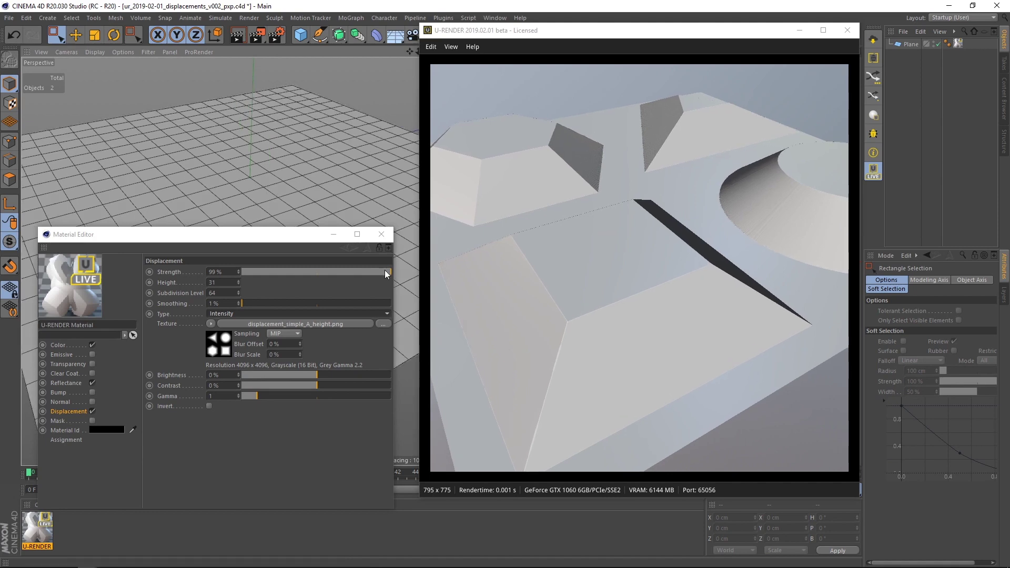
left_click_drag(390, 274, 226, 278)
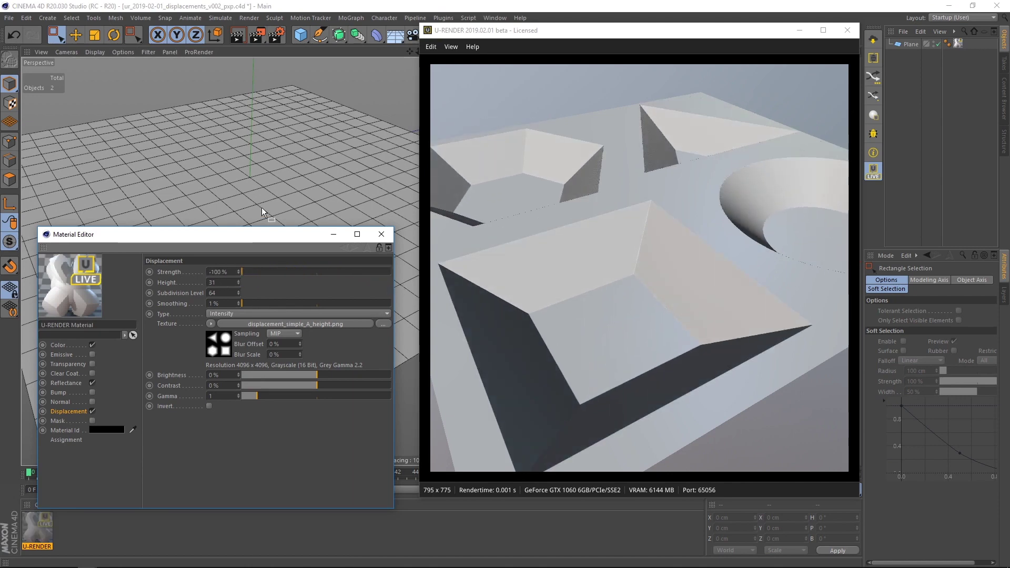
left_click_drag(261, 207, 253, 188, "alt")
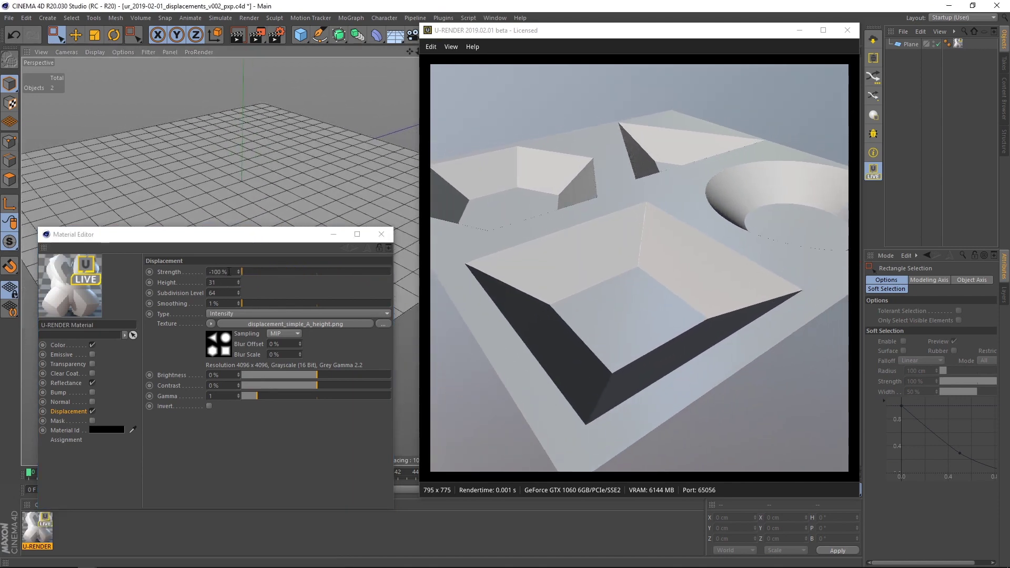
Set the displacement strength to 100 % and height to 39, and switch the type to Intensity (Centered).
left_click_drag(242, 271, 395, 280)
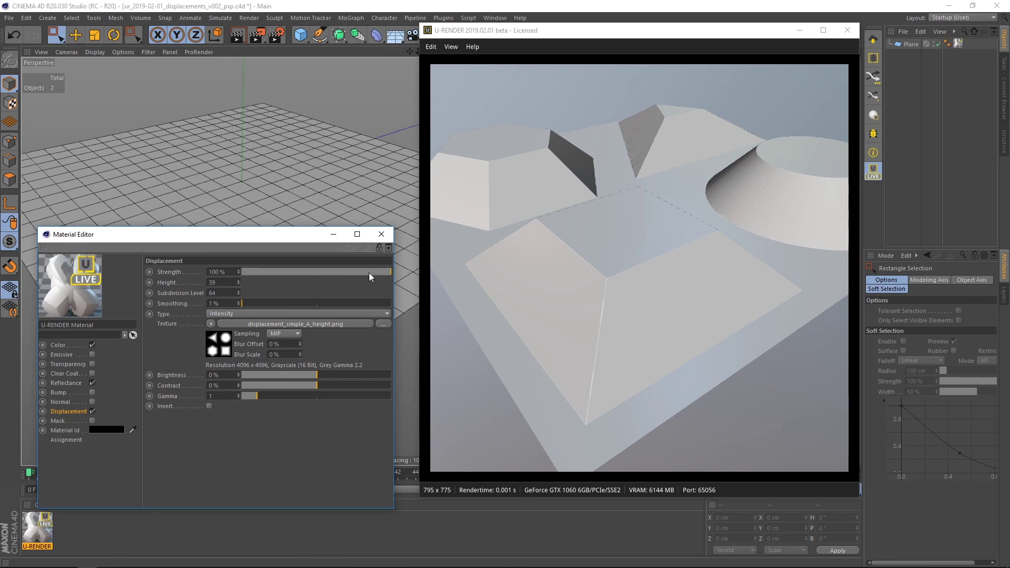
left_click_drag(369, 272, 417, 273)
left_click(260, 314)
left_click(251, 337)
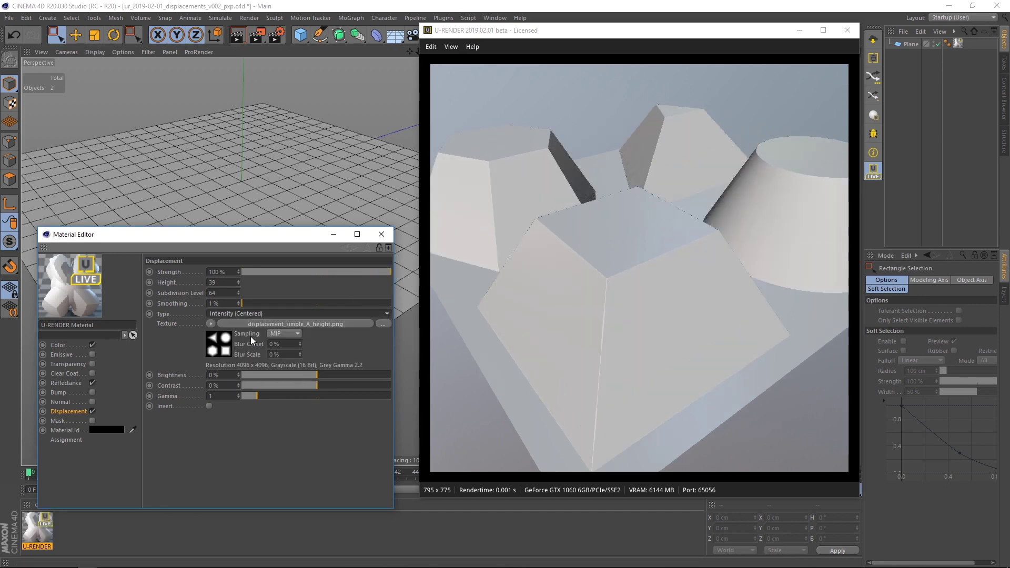
Reduce the displacement strength to 78 % and set the displacement type back to Intensity.
left_click_drag(387, 271, 317, 281)
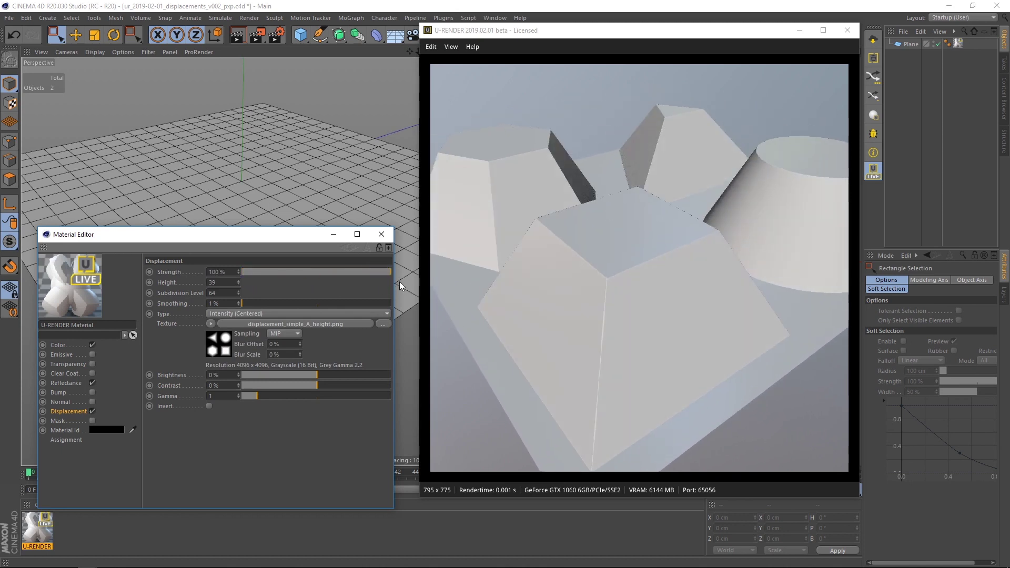
left_click_drag(390, 271, 364, 285)
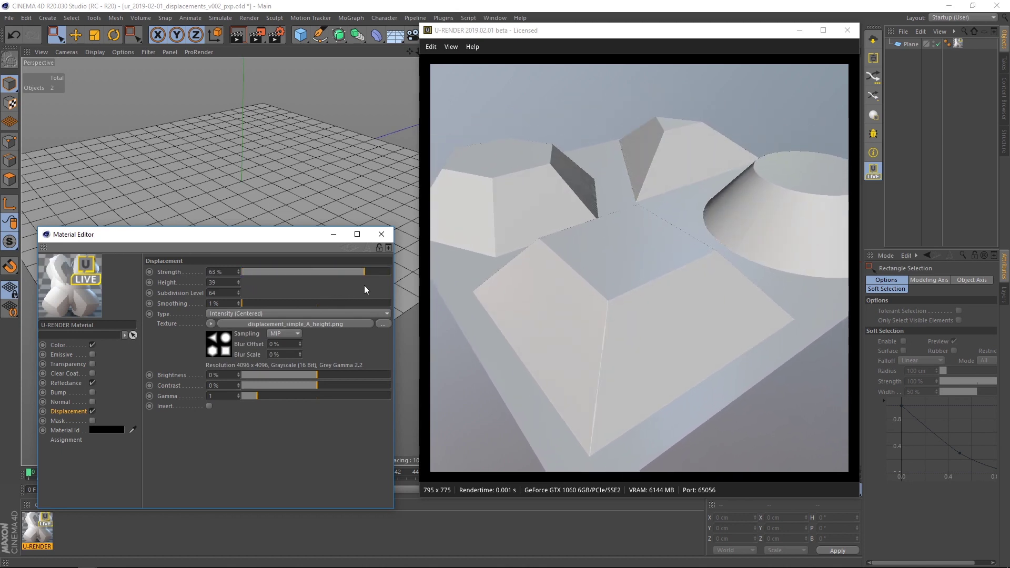
left_click(269, 313)
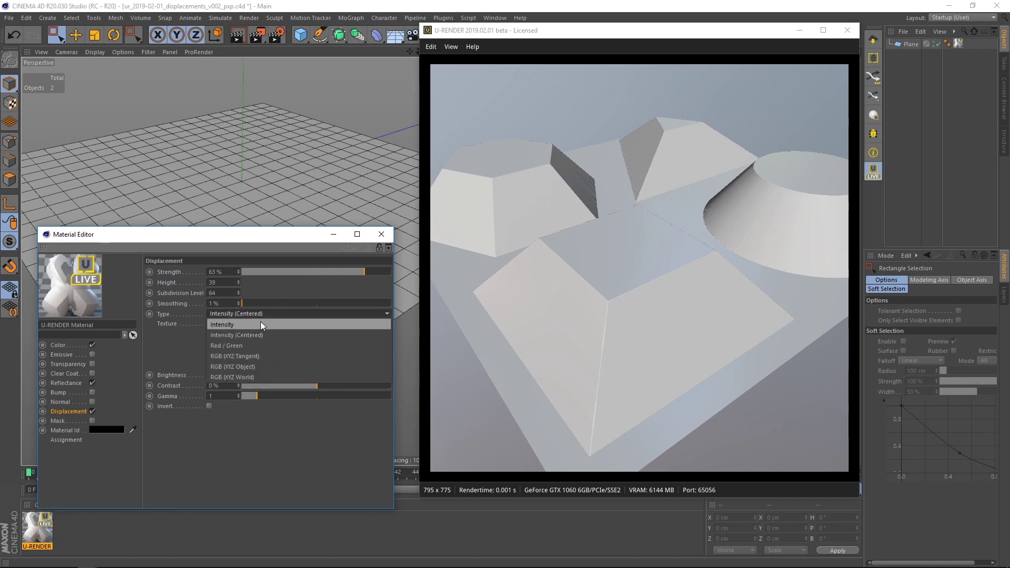
left_click(260, 322)
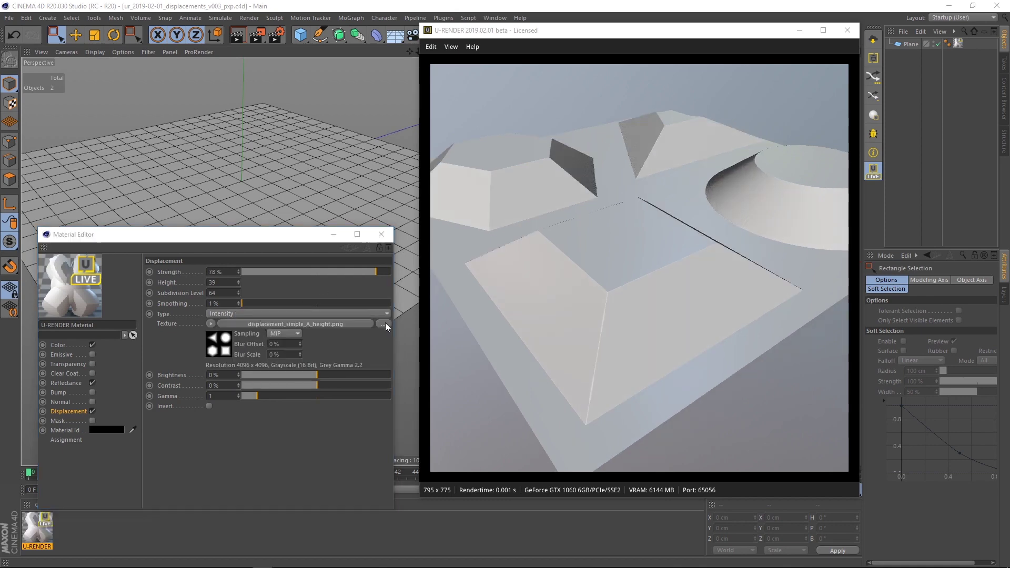
Load sci_fi_technical_hull_height.png as the displacement texture and inspect the displaced plane up close.
left_click(385, 324)
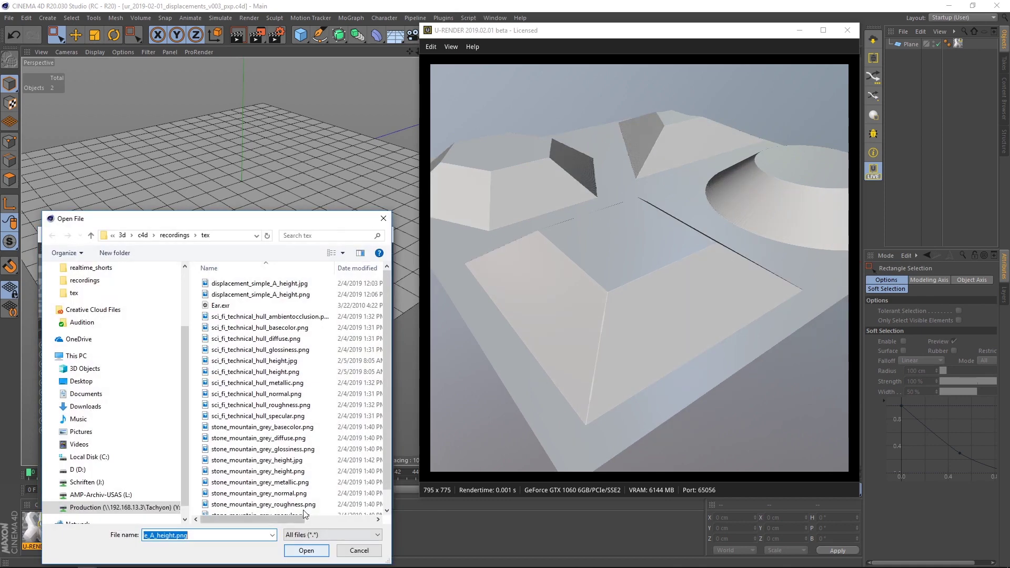
left_click(299, 373)
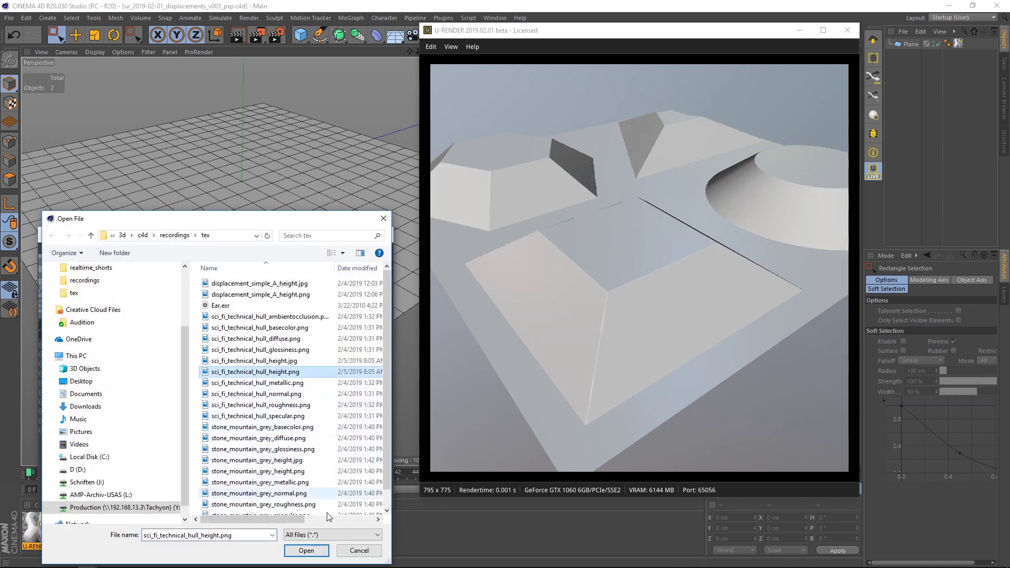
left_click(316, 552)
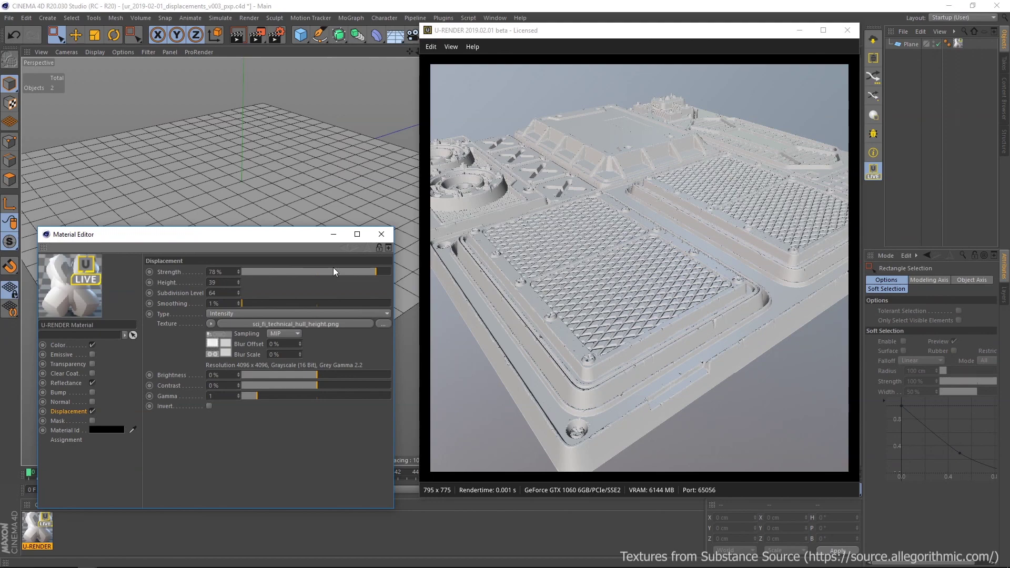
left_click_drag(316, 202, 237, 158, "alt")
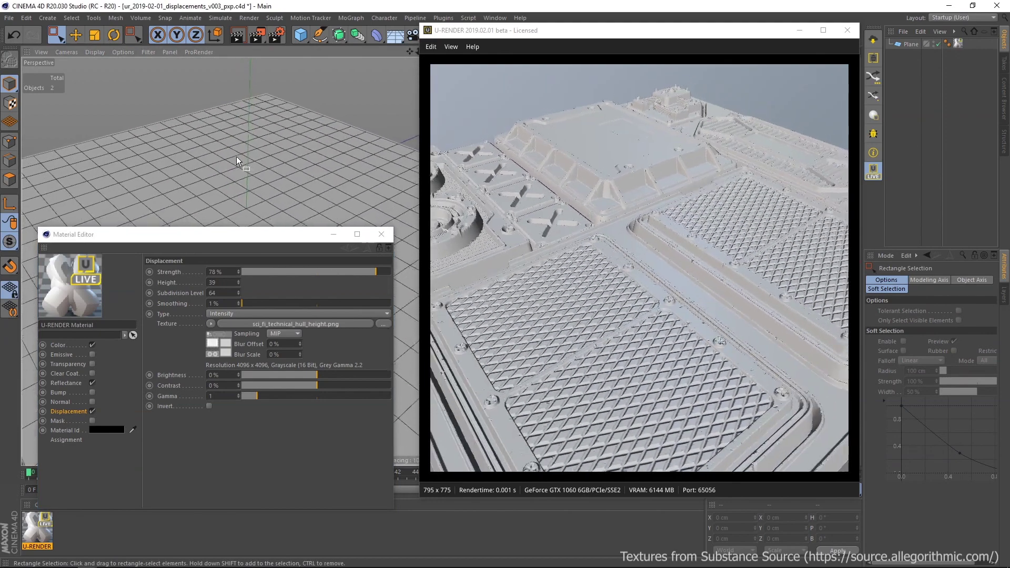
Add a light, group it under a null, and move the light to about -614 cm along its Z axis.
left_click(48, 17)
left_click(121, 153)
key("alt+g")
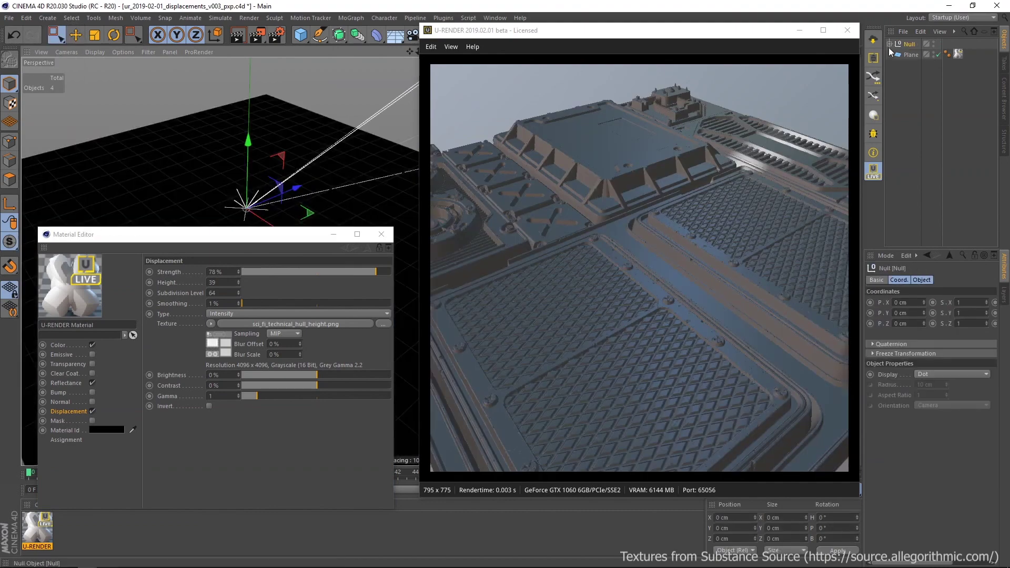
left_click(890, 43)
left_click(914, 54)
left_click_drag(299, 188, 23, 304)
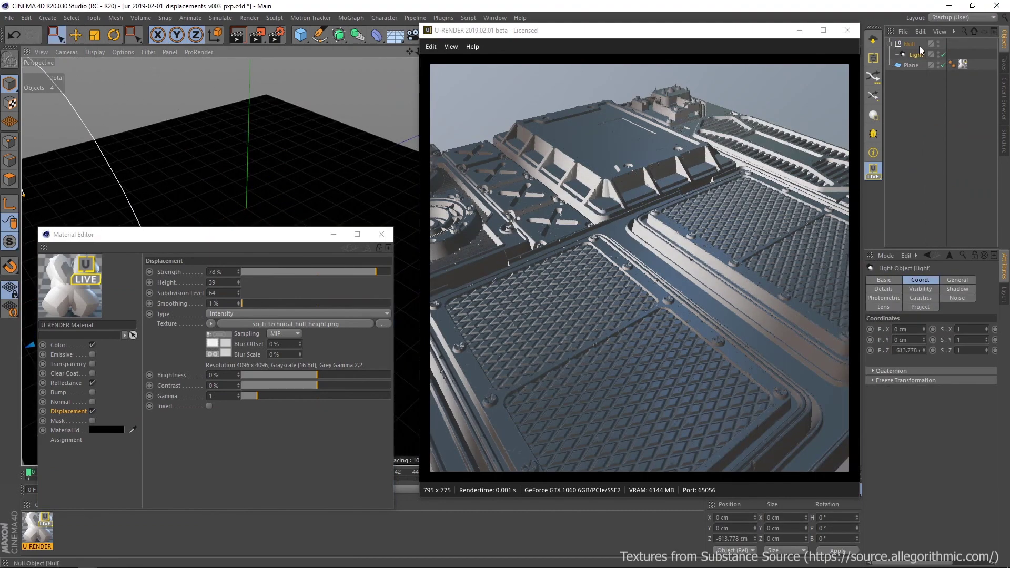
Attach a U-RENDER Light Tag to the light and set its outer angle to 50°.
right_click(919, 54)
left_click_drag(755, 30, 656, 28)
right_click(912, 53)
mouse_move(820, 156)
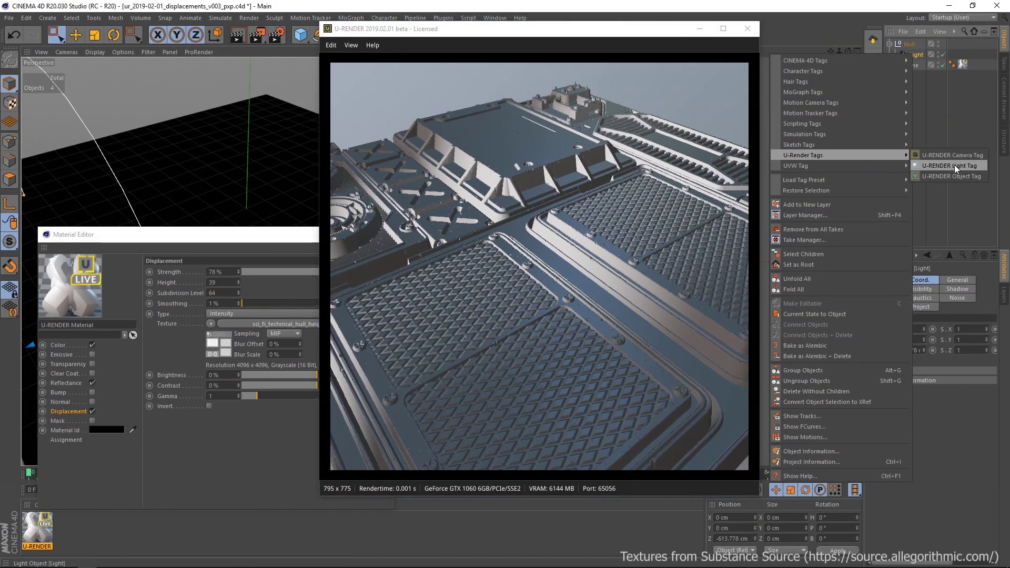
left_click(954, 165)
left_click_drag(928, 452, 858, 449)
type("50")
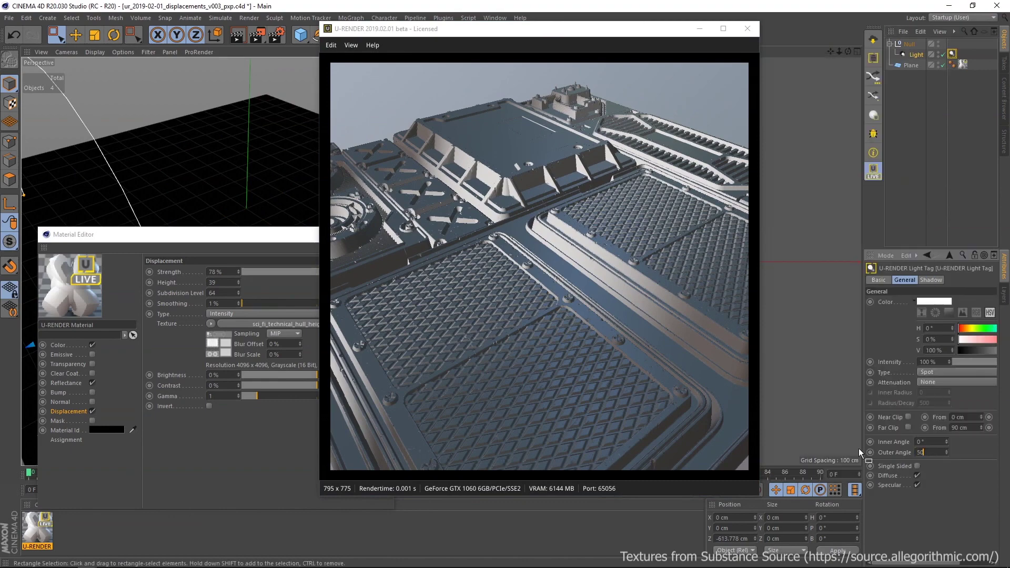
key("Return")
Set the light tag's absolute and slope shadow bias to 0.001 and the shadow map size to 8192x8192.
left_click(930, 280)
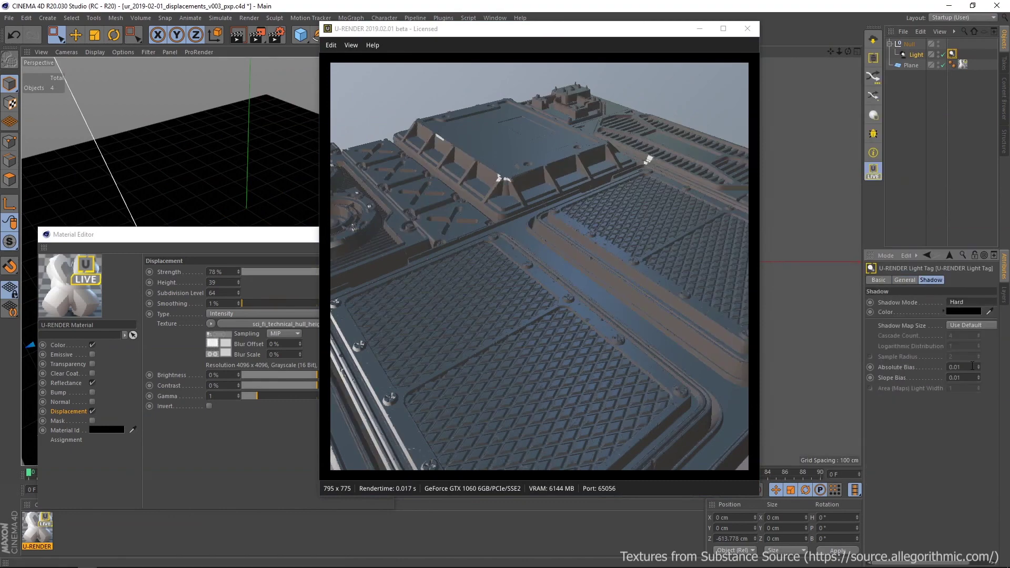
scroll(954, 366, "up", 1)
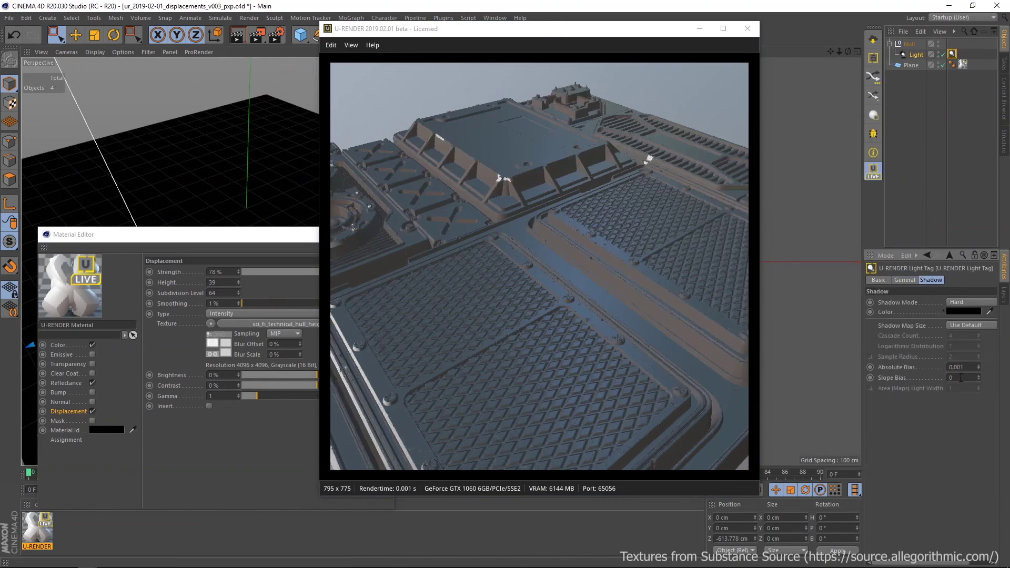
left_click(969, 326)
left_click(969, 397)
Change the light's shadow mode to Soft Edges with a sample radius of 0.3.
left_click(957, 302)
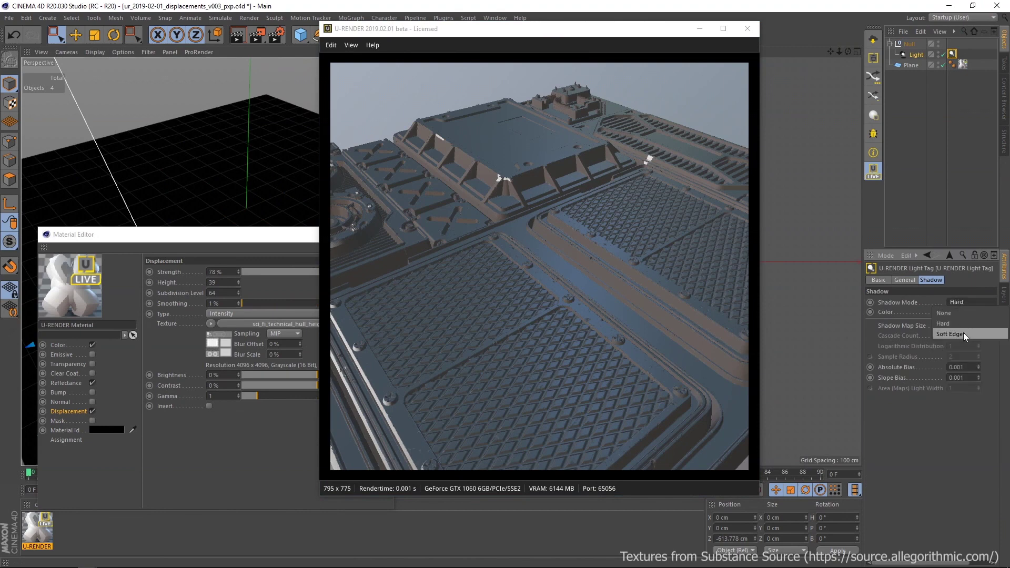
left_click(963, 334)
type("0.3")
key("Return")
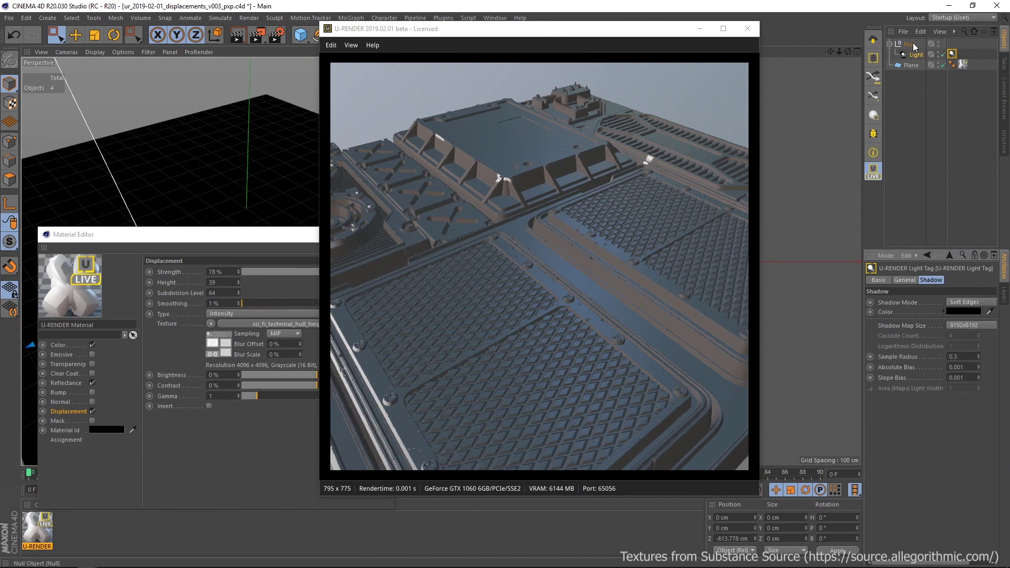
Rotate the light's parent null to about -21° heading and -27° pitch so the light falls on the plane from above.
left_click(911, 45)
left_click_drag(526, 29, 644, 27)
left_click_drag(232, 238, 251, 324)
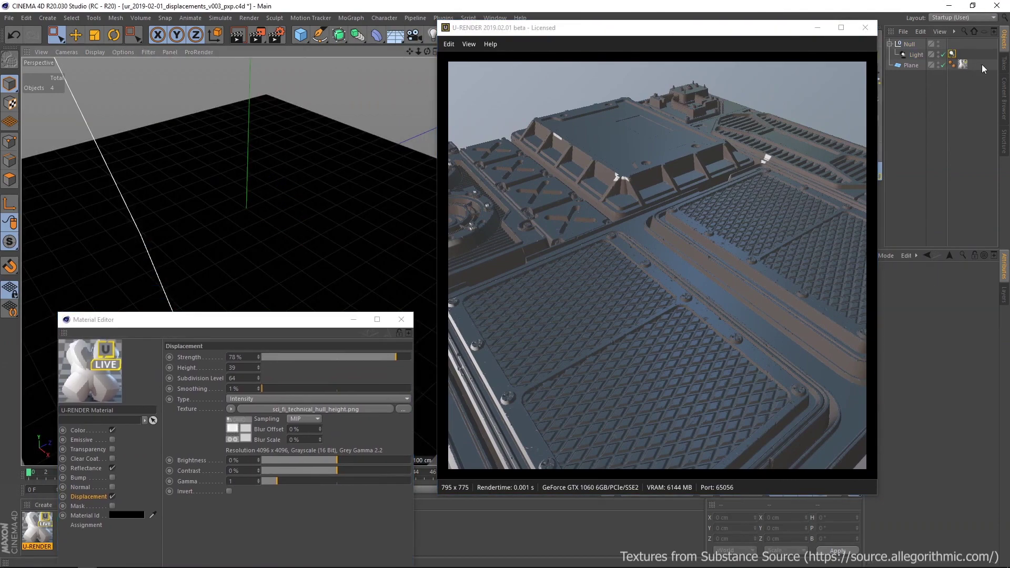
key("r")
left_click_drag(228, 187, 238, 145)
mouse_move(248, 232)
left_mouse_down()
mouse_move(231, 231)
mouse_move(237, 216)
left_mouse_up()
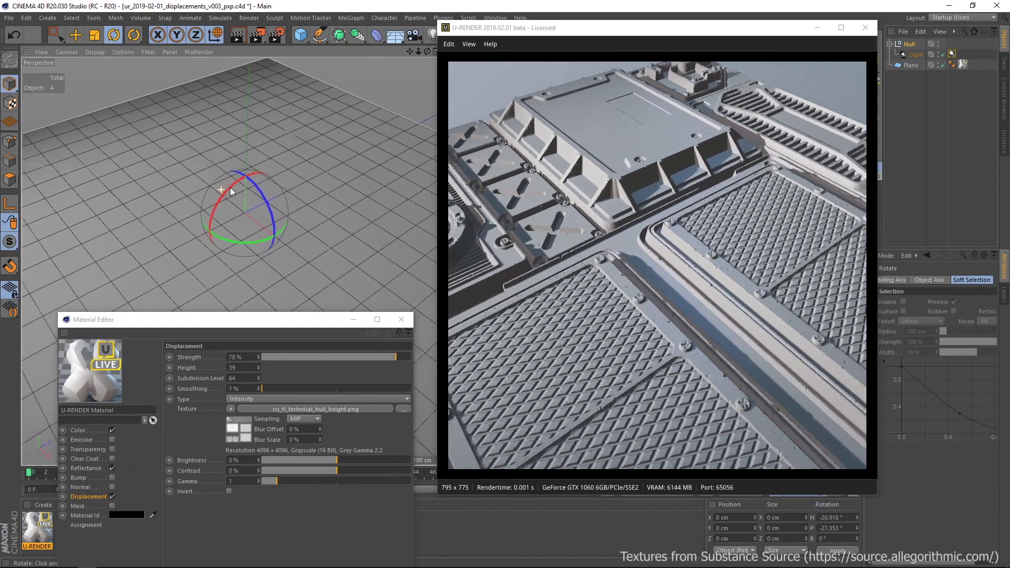
left_click_drag(588, 26, 571, 24)
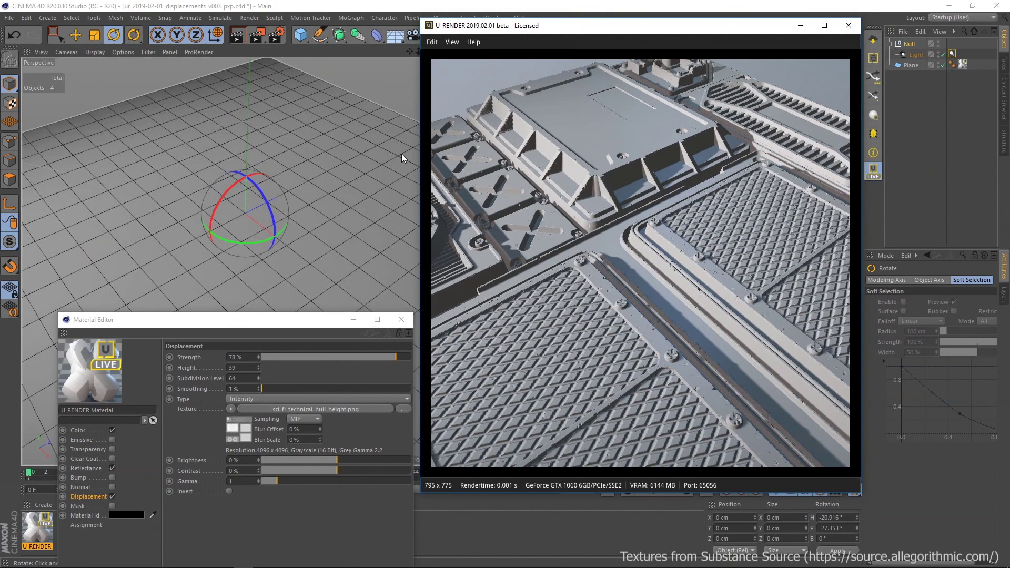
Try a lower displacement subdivision level, set it back to 64, and inspect the hull details up close.
left_click_drag(274, 223, 243, 213, "alt")
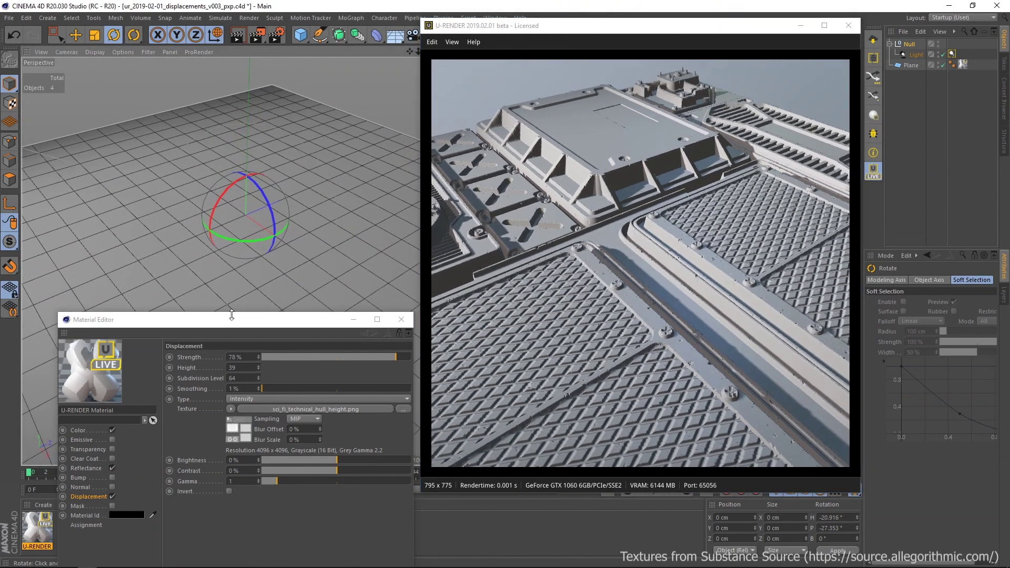
mouse_move(259, 379)
left_mouse_down()
mouse_move(259, 400)
mouse_move(259, 383)
left_mouse_up()
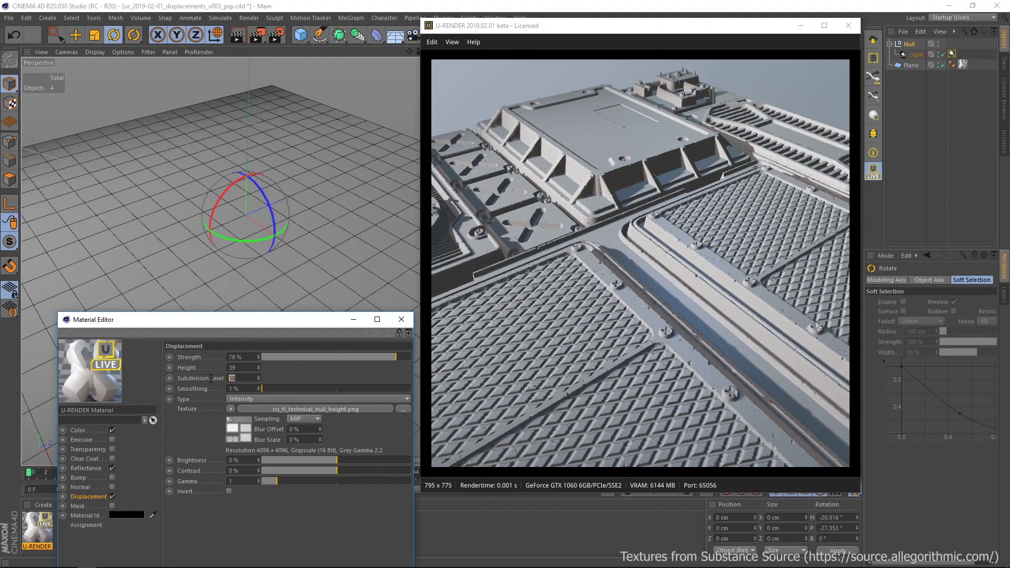
type("64")
key("Return")
left_click(244, 214)
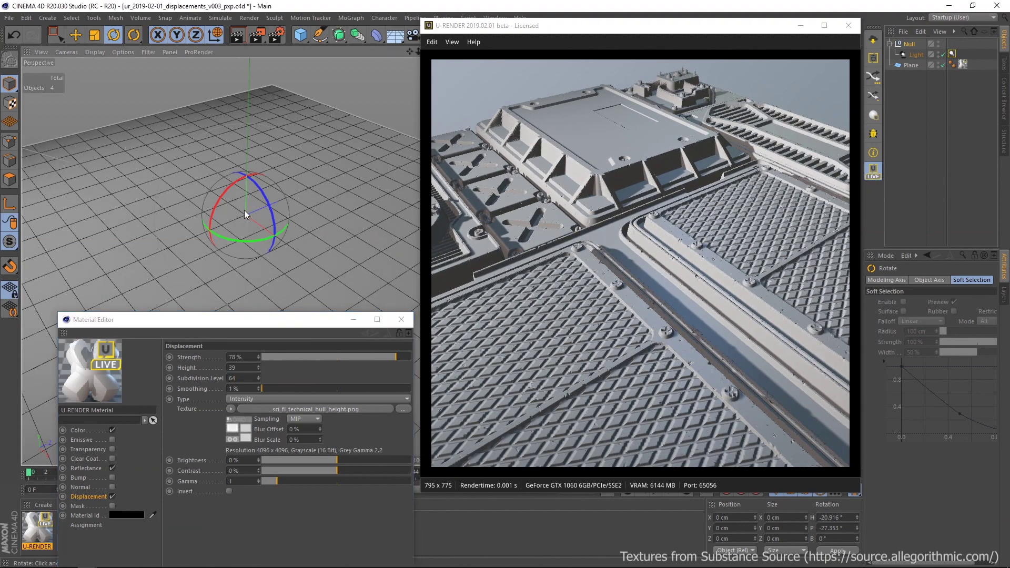
left_click_drag(244, 210, 265, 220, "alt")
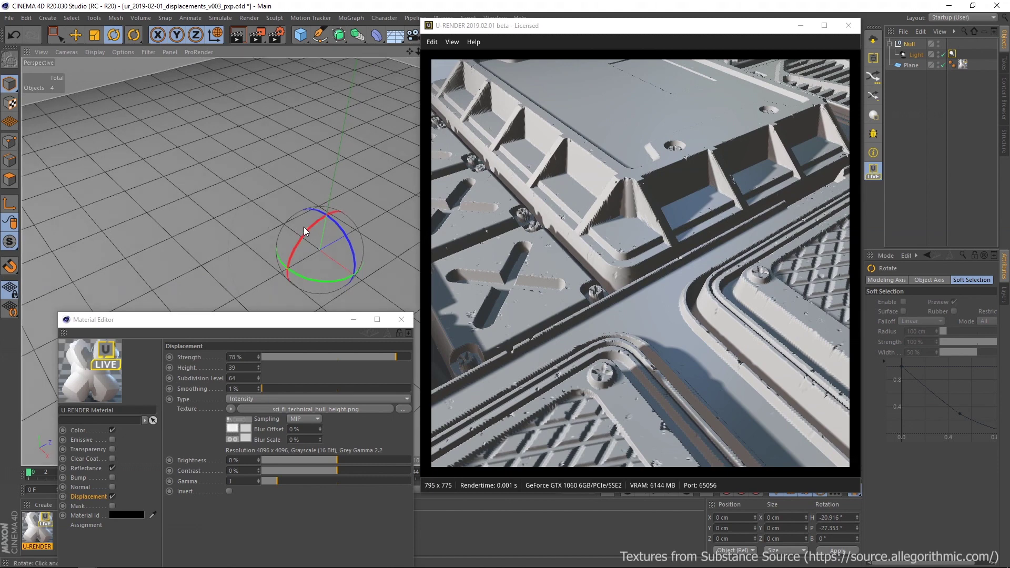
Set the plane's width segments and height segments to 40 each.
left_click(911, 64)
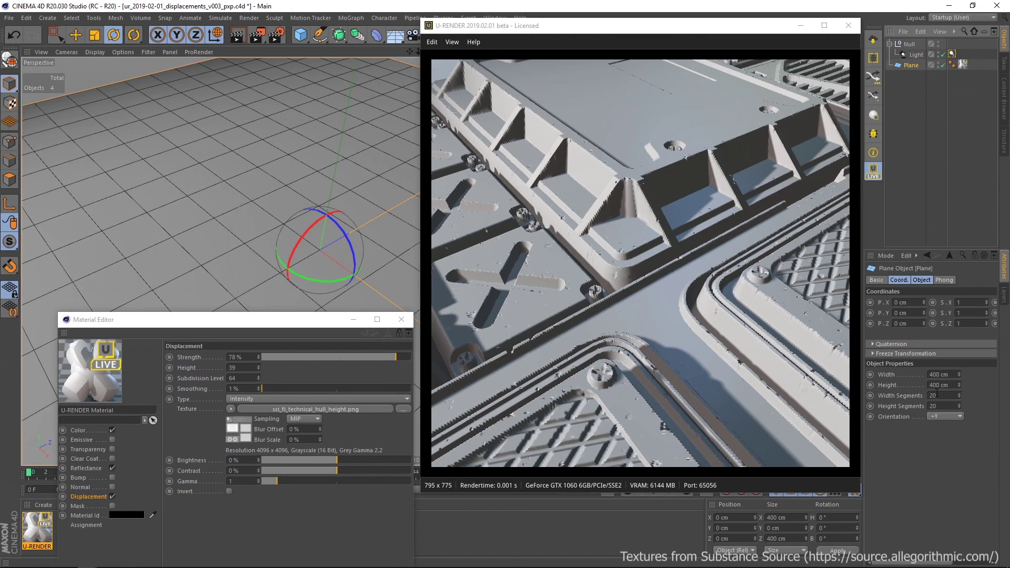
double_click(941, 397)
type("40")
key("Tab")
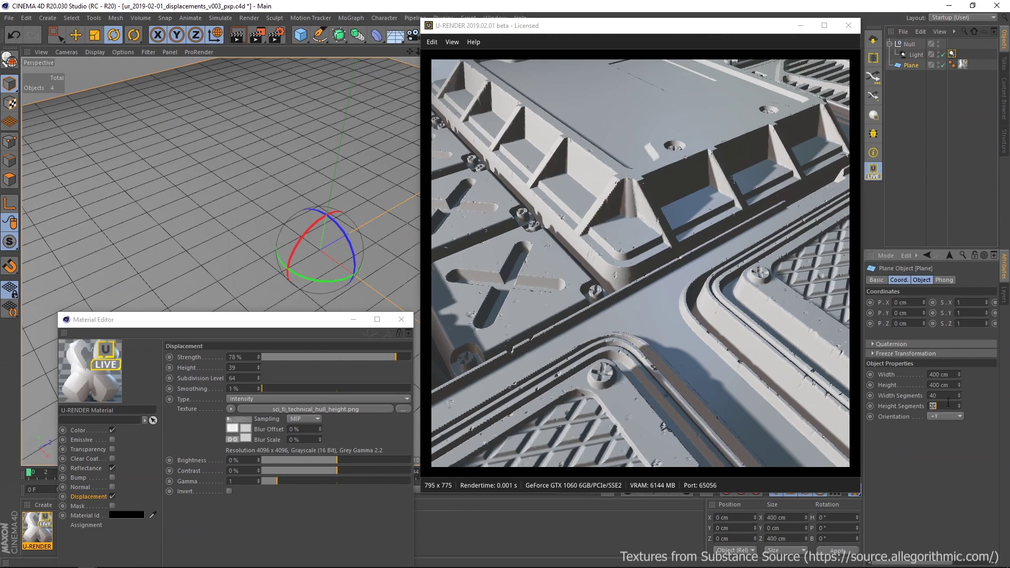
type("40")
key("Return")
Lower the material's displacement strength to 62% and inspect the hull up close.
left_click_drag(294, 256, 321, 251, "alt")
left_click_drag(395, 358, 384, 356)
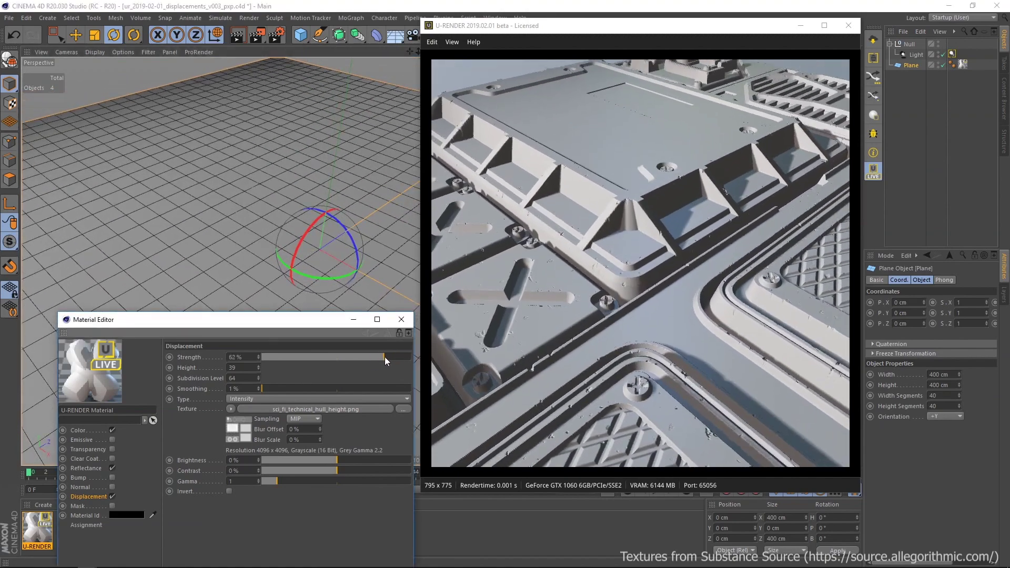
left_click_drag(323, 220, 281, 227, "alt")
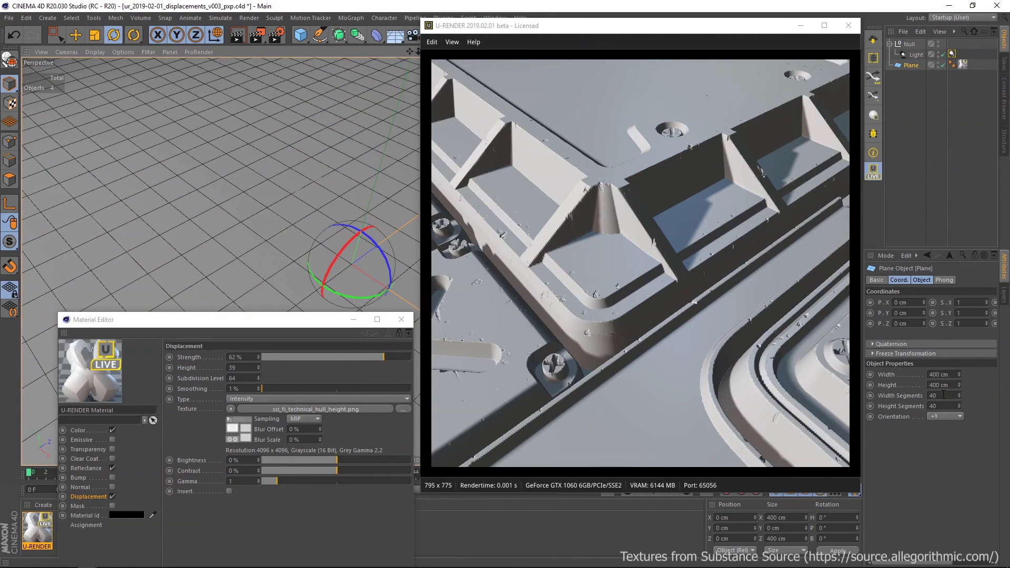
Try 80 width and height segments on the plane, inspect the displaced hull, and return both values to 40.
left_click_drag(947, 395, 902, 393)
type("80")
key("Tab")
type("80")
key("Return")
left_click_drag(373, 235, 286, 239, "alt")
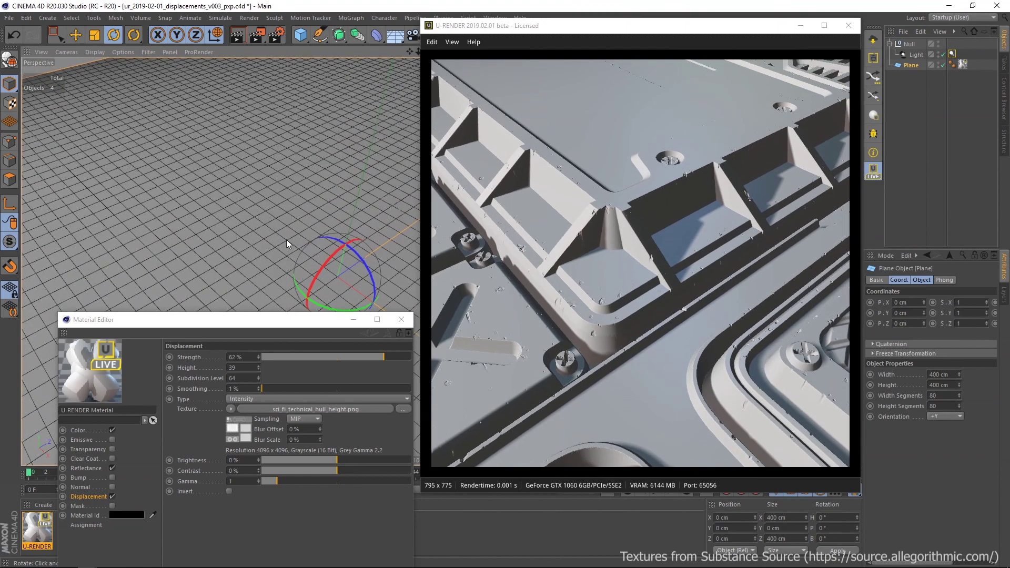
left_click(945, 395)
type("40")
key("Tab")
type("40")
key("Return")
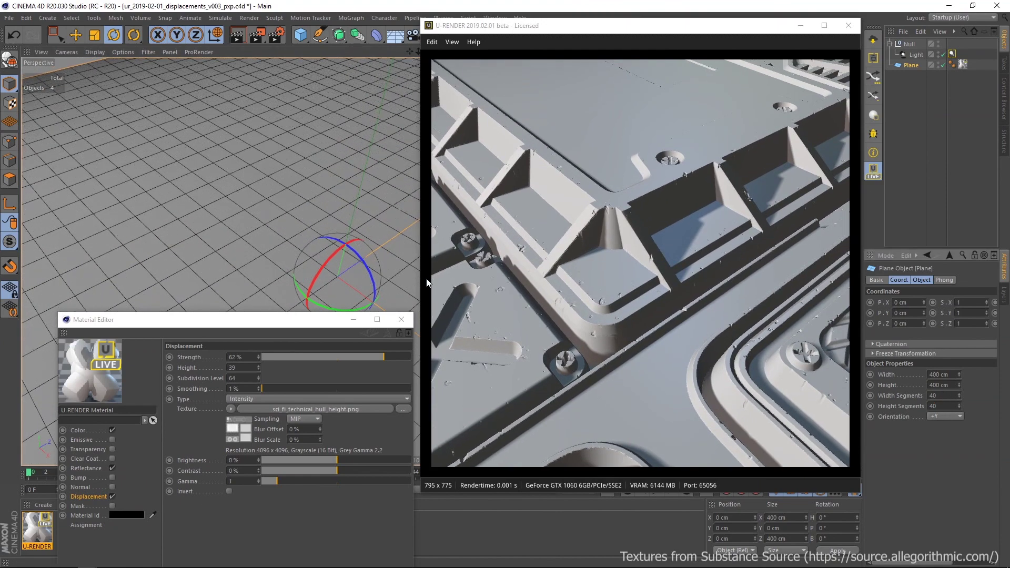
Try a displacement strength of 29% while viewing the raised machinery near the plane's corner.
middle_click_drag(331, 184, 281, 169, "alt")
left_click_drag(282, 167, 247, 169, "alt")
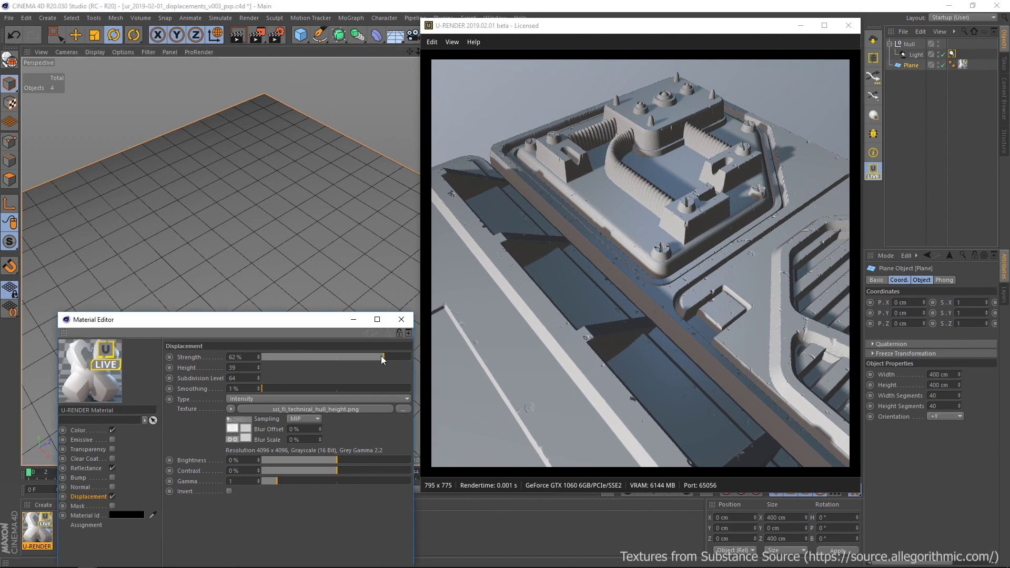
left_click_drag(383, 358, 358, 362)
left_click_drag(227, 181, 221, 170, "alt")
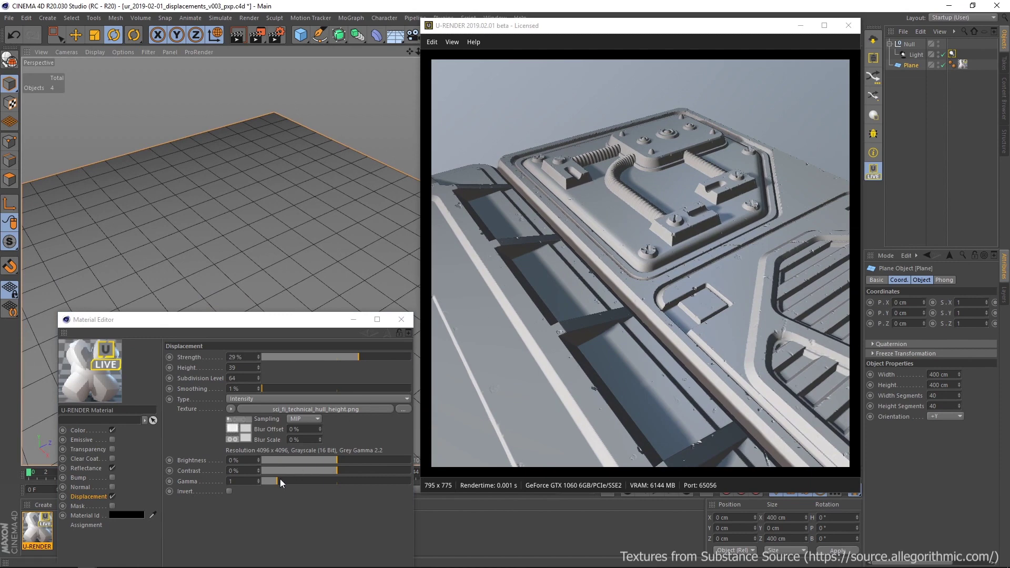
Raise the displacement texture's gamma to 4.14 and the displacement strength to 71%.
left_click_drag(280, 480, 301, 477)
left_click_drag(352, 359, 374, 357)
left_click_drag(294, 481, 324, 478)
left_click_drag(376, 358, 380, 358)
mouse_move(253, 234)
left_mouse_down("alt")
mouse_move(260, 232)
mouse_move(225, 241)
mouse_move(269, 181)
mouse_move(252, 161)
mouse_move(240, 187)
mouse_move(282, 243)
mouse_move(242, 241)
left_mouse_up("alt")
left_click_drag(380, 357, 390, 357)
left_click_drag(339, 233, 284, 254, "alt")
Swap the displacement texture for the 8-bit sci_fi_technical_hull_height.jpg and inspect the surface detail.
left_click(404, 410)
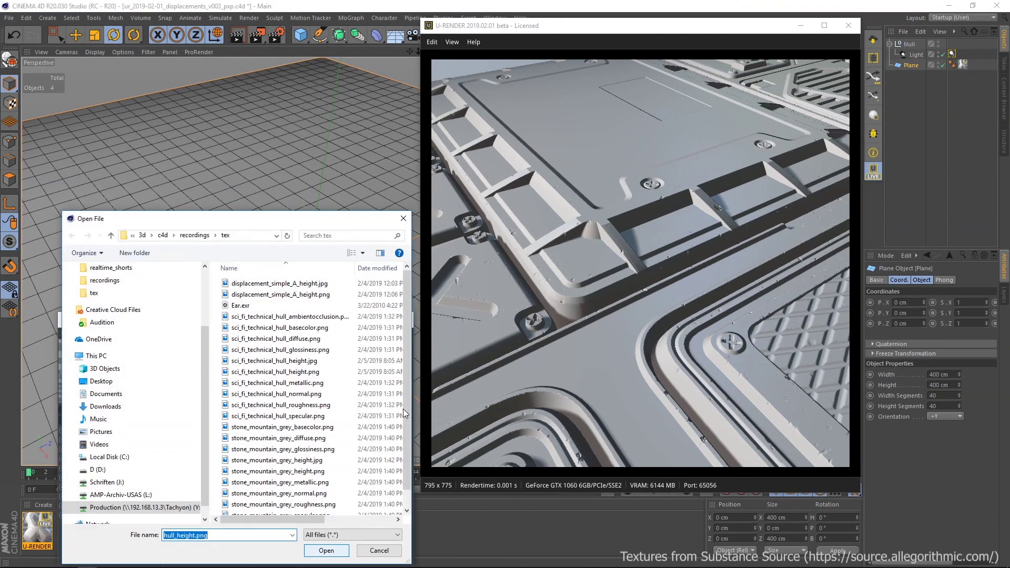
left_click(315, 361)
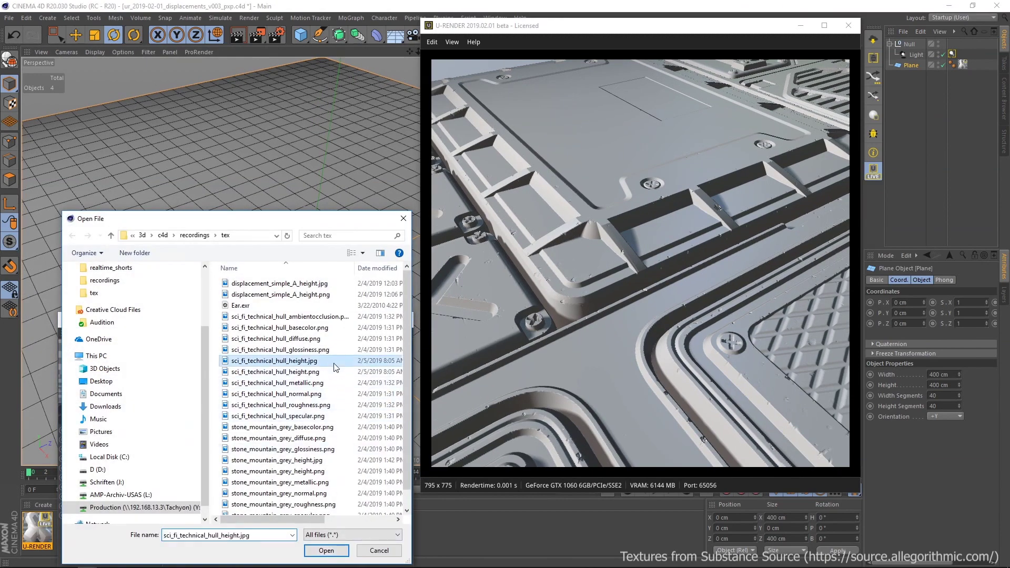
mouse_move(325, 559)
left_click(326, 549)
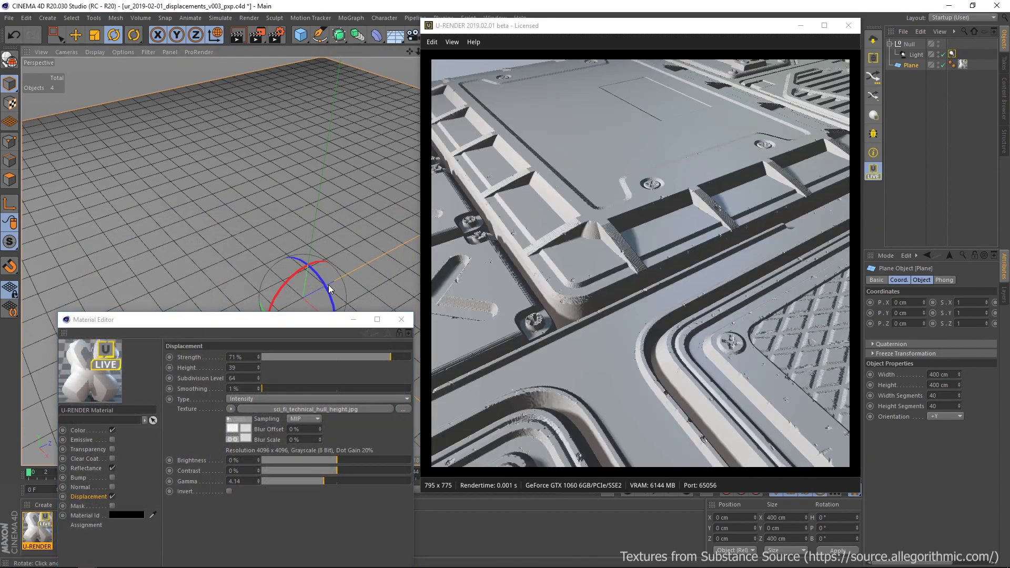
left_click_drag(328, 285, 338, 251, "alt")
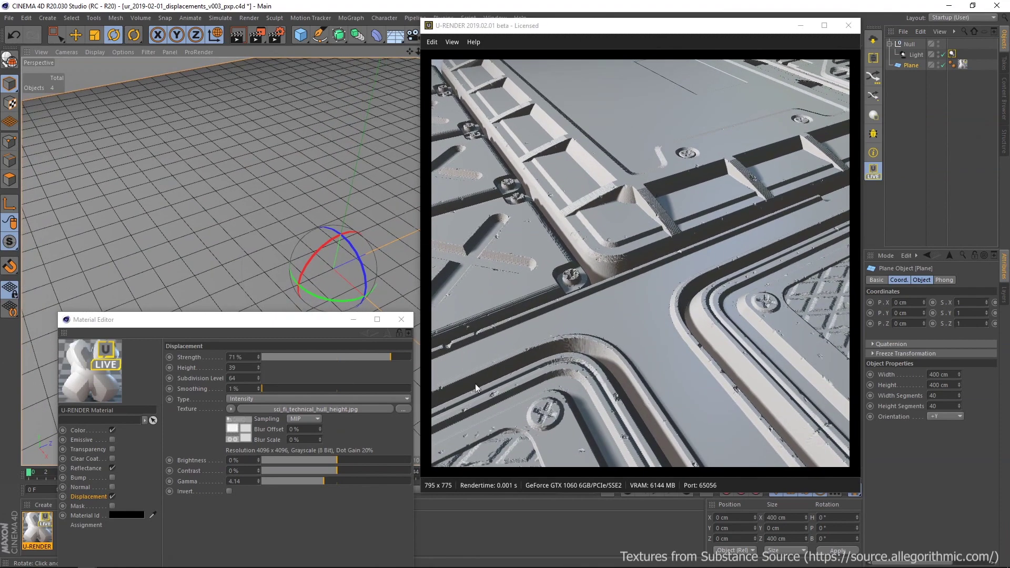
Try displacement smoothing of 7% and 8% on the JPG height map, and return it to 1%.
left_click(263, 389)
left_click_drag(267, 389, 271, 389)
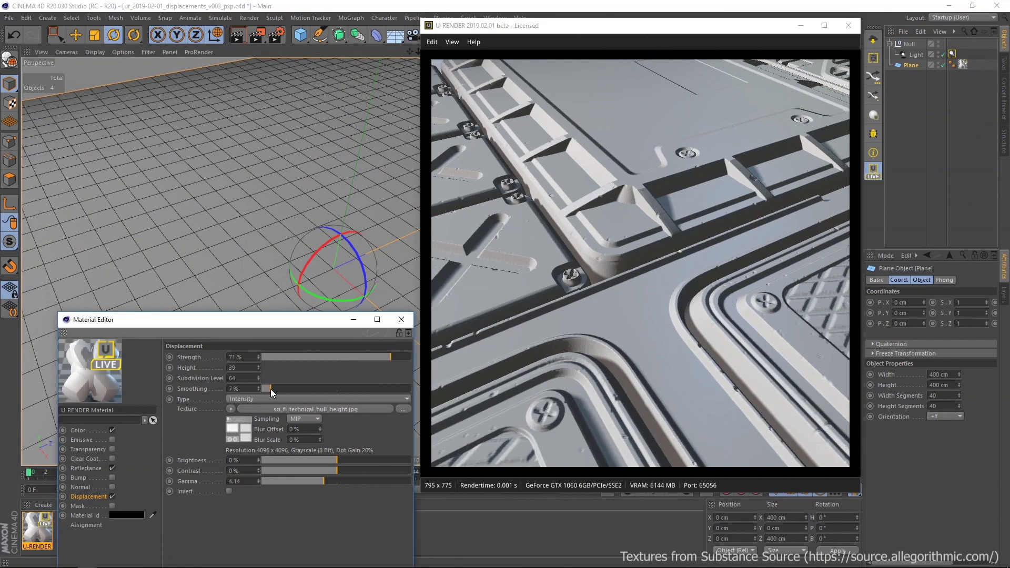
left_click_drag(364, 209, 315, 206, "alt")
left_click(269, 390)
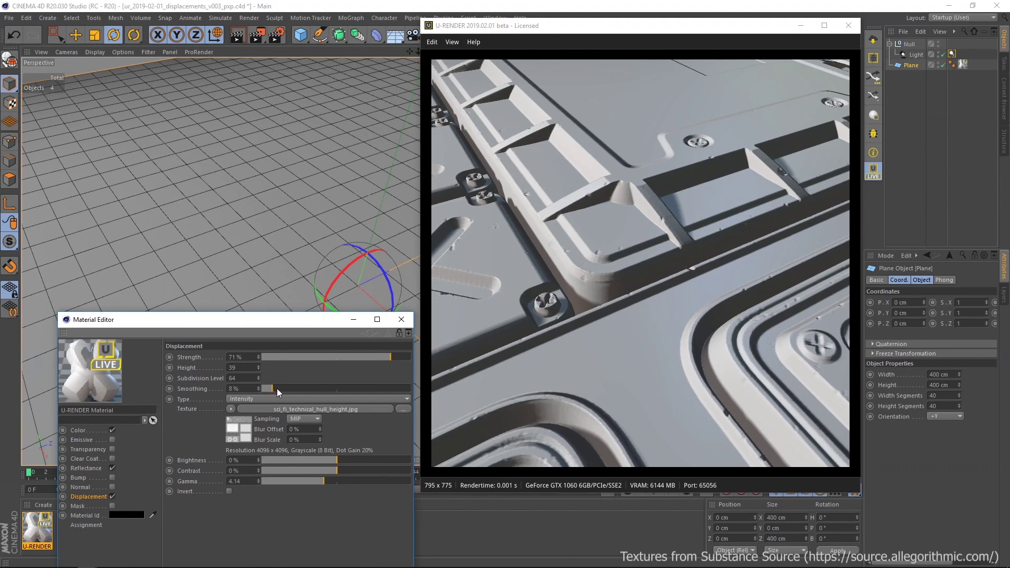
left_click_drag(270, 389, 263, 393)
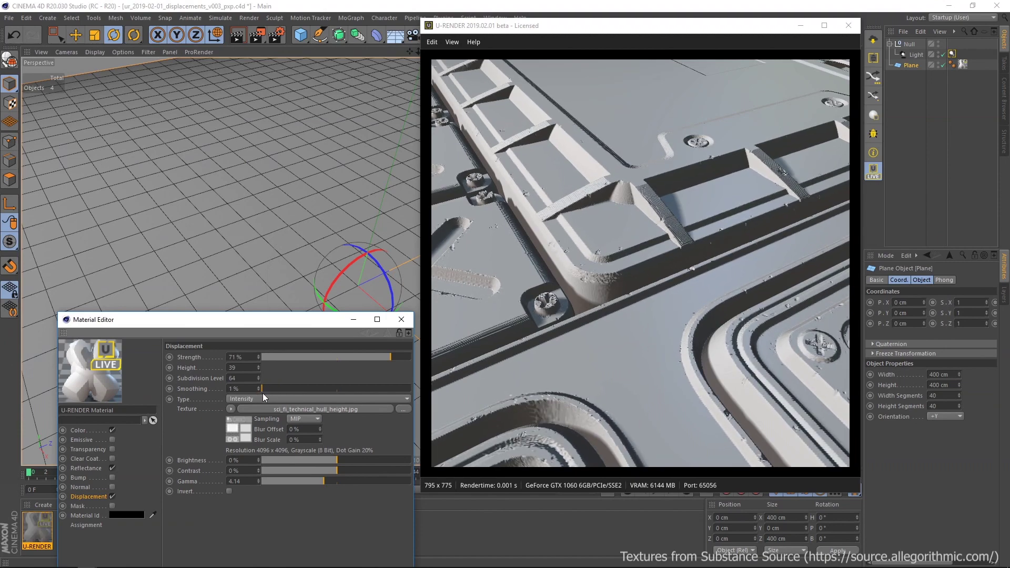
Load the 16-bit sci_fi_technical_hull_height.png as the displacement texture and frame a wider area of the hull.
left_click(402, 409)
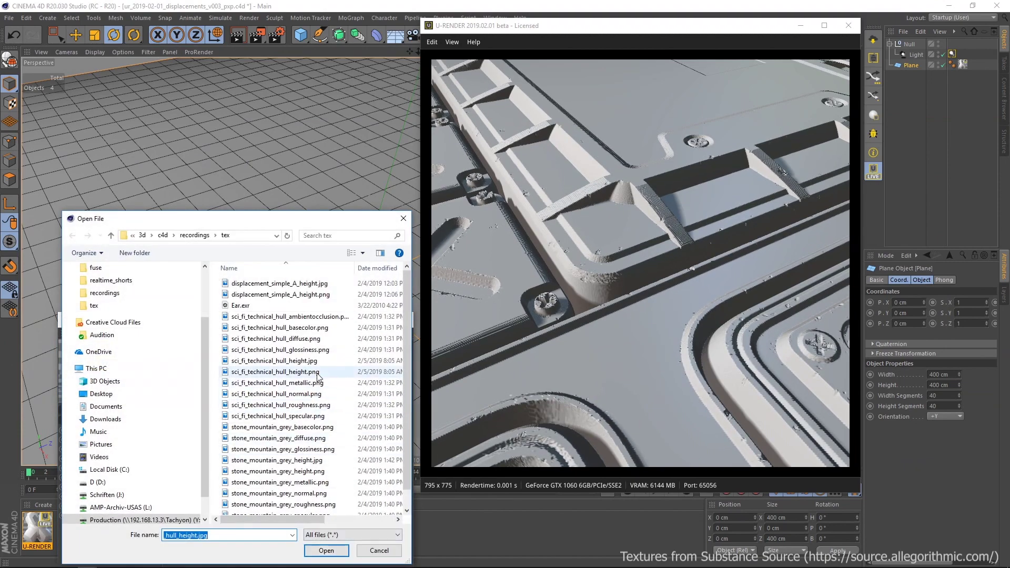
left_click(317, 373)
left_click(326, 551)
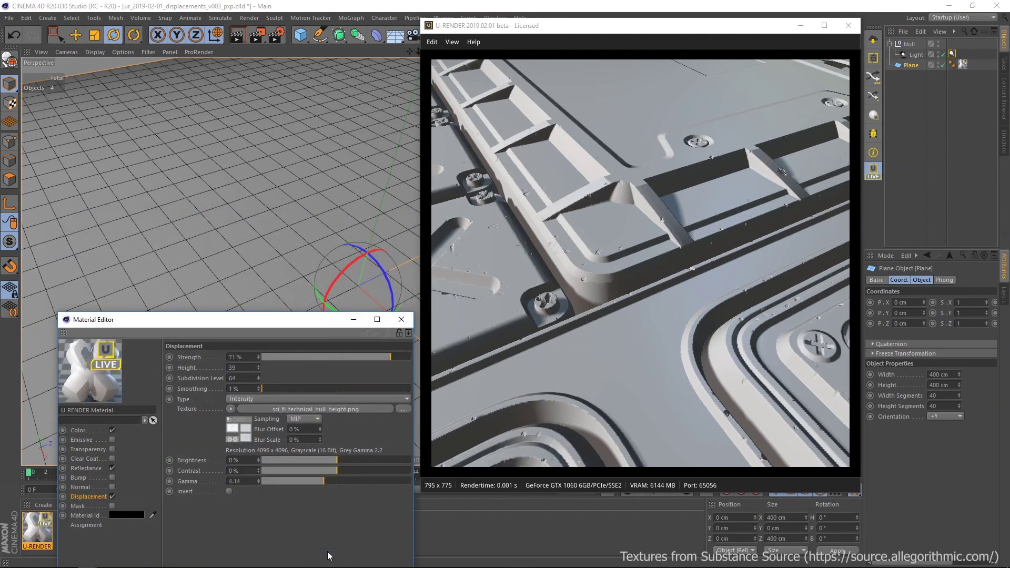
left_click_drag(269, 244, 251, 200, "alt")
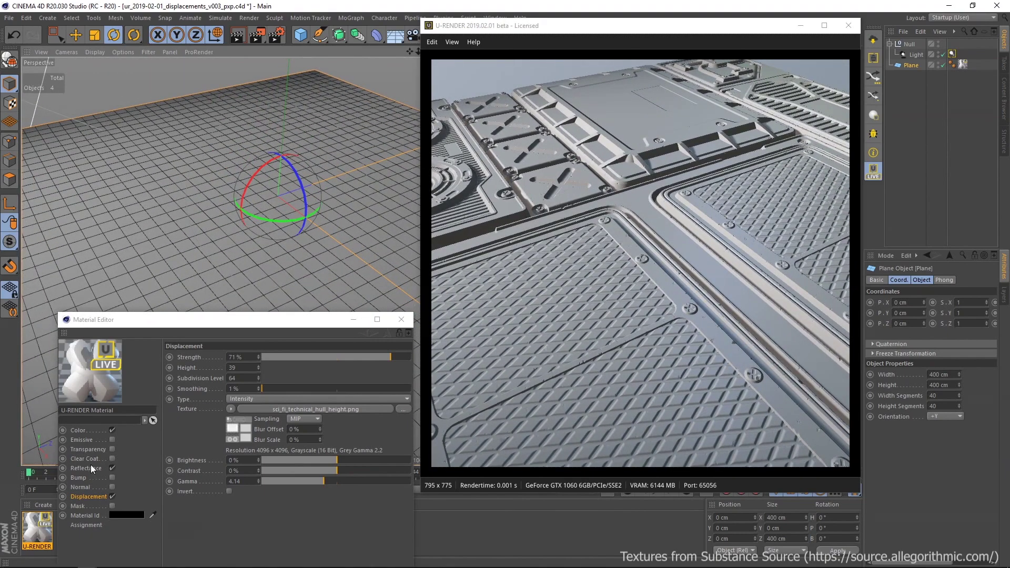
Load sci_fi_technical_hull_specular.png as the specular texture in the material's reflectance channel.
left_click(89, 467)
left_click(388, 481)
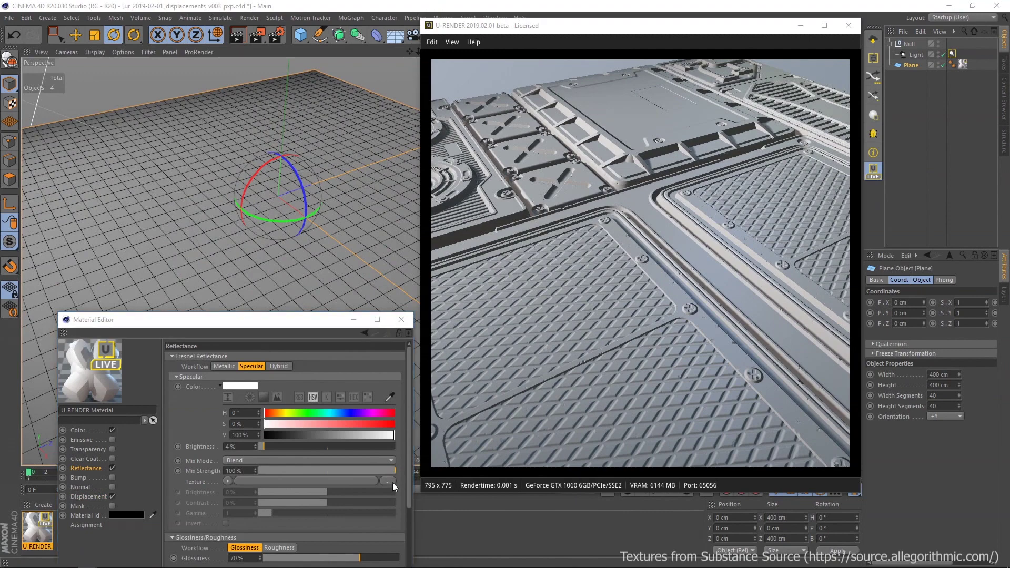
left_click(295, 409)
left_click(327, 552)
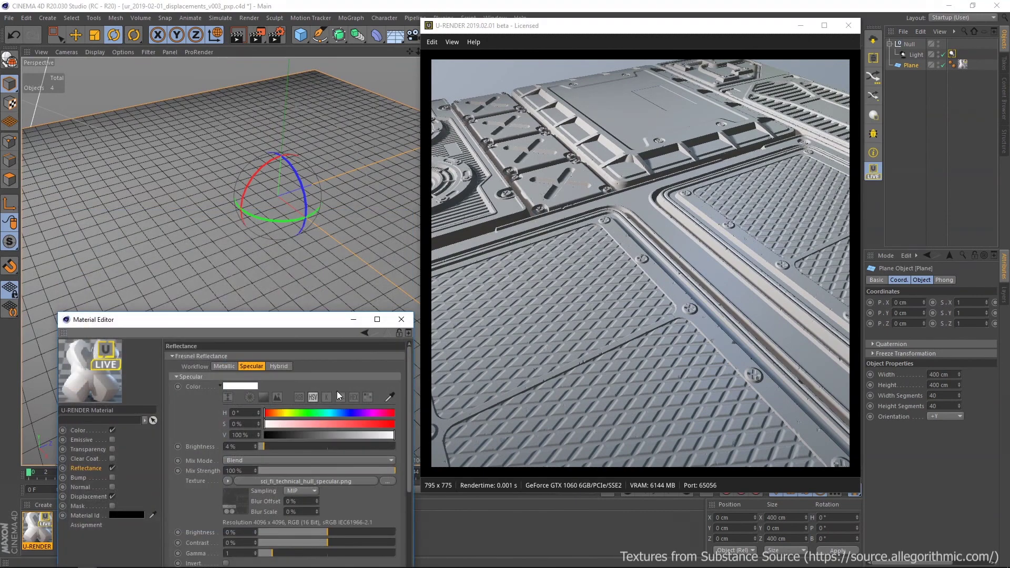
Load sci_fi_technical_hull_glossiness.png as the glossiness texture of the reflectance channel.
left_click_drag(411, 443, 409, 514)
left_click(393, 507)
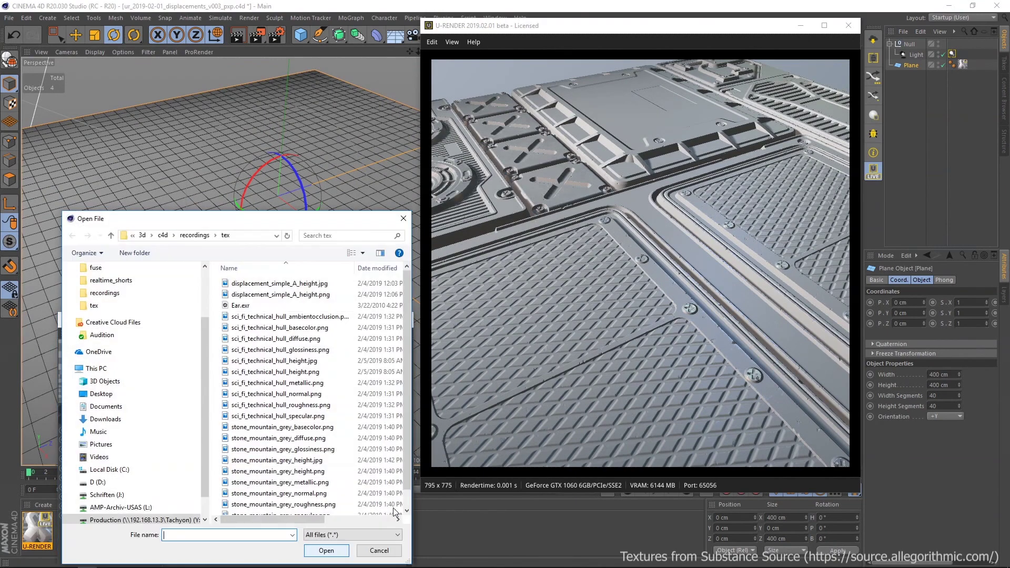
left_click(278, 349)
left_click(326, 551)
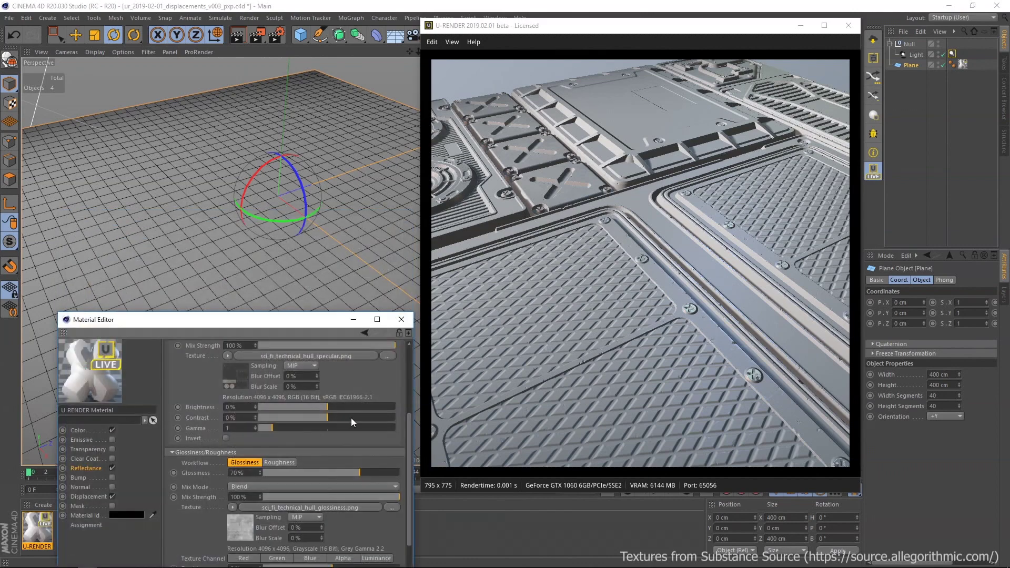
Enable the material's normal channel with sci_fi_technical_hull_normal.png and turn on Flip Y (Green).
left_click(79, 476)
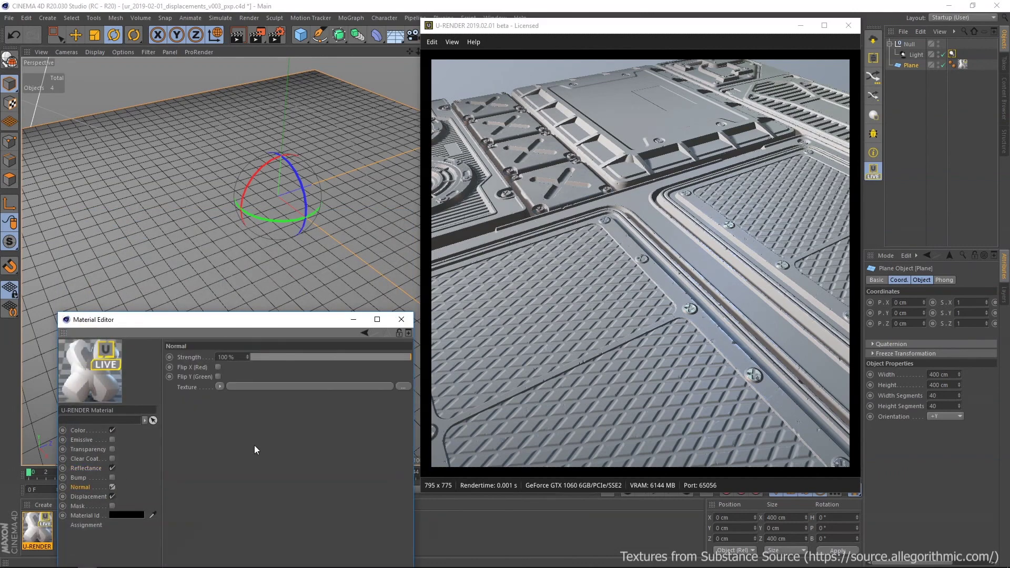
left_click(400, 386)
left_click(276, 393)
left_click(326, 550)
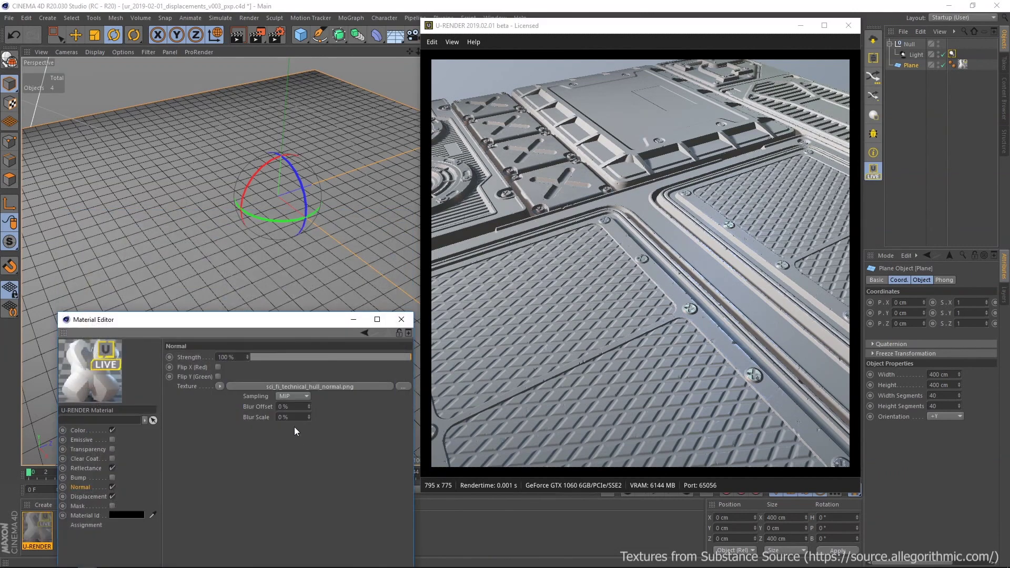
left_click(218, 376)
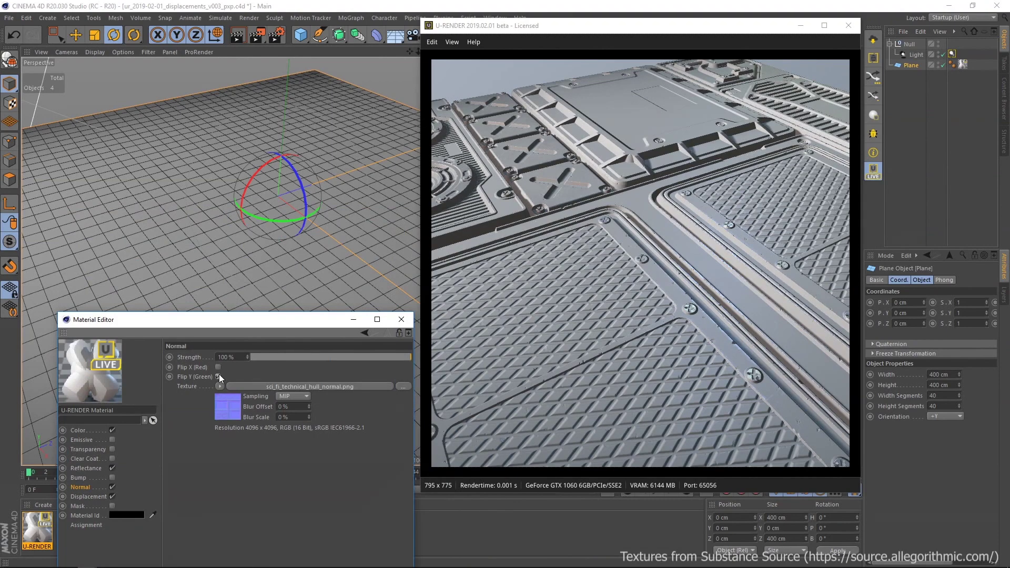
Load sci_fi_technical_hull_diffuse.png as the texture of the material's color channel.
left_click(79, 430)
left_click(399, 437)
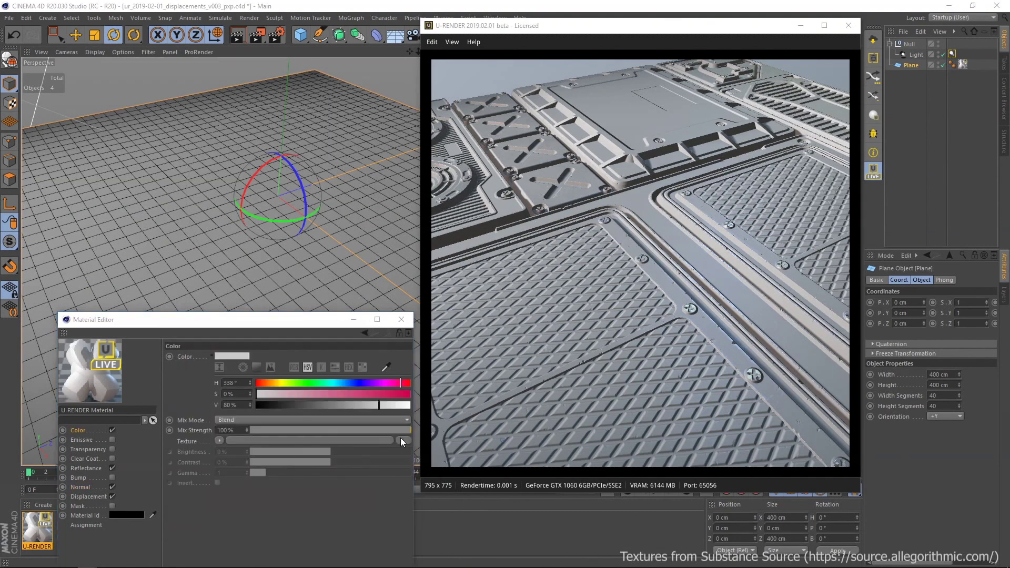
double_click(276, 338)
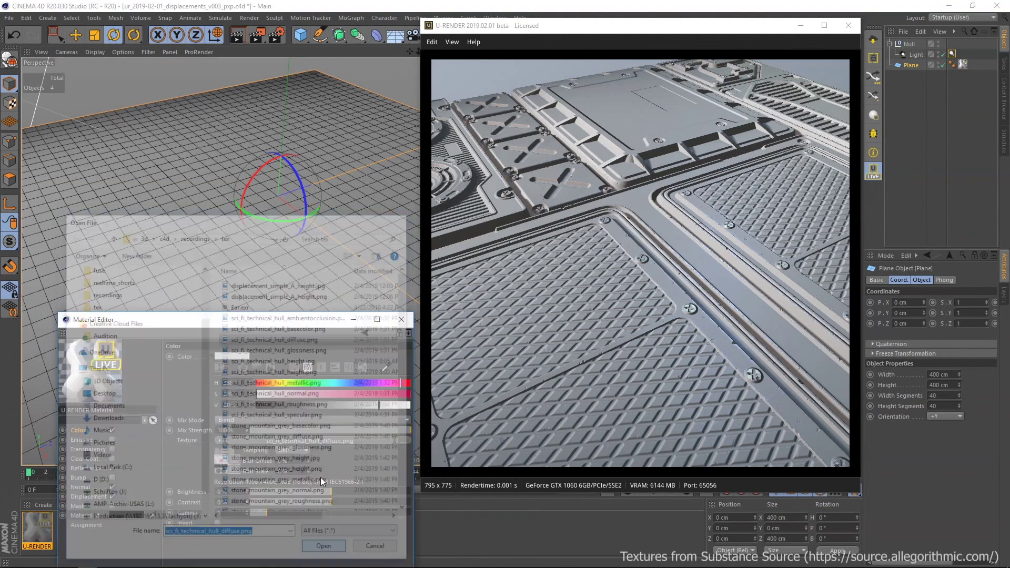
left_click_drag(283, 186, 262, 193, "alt")
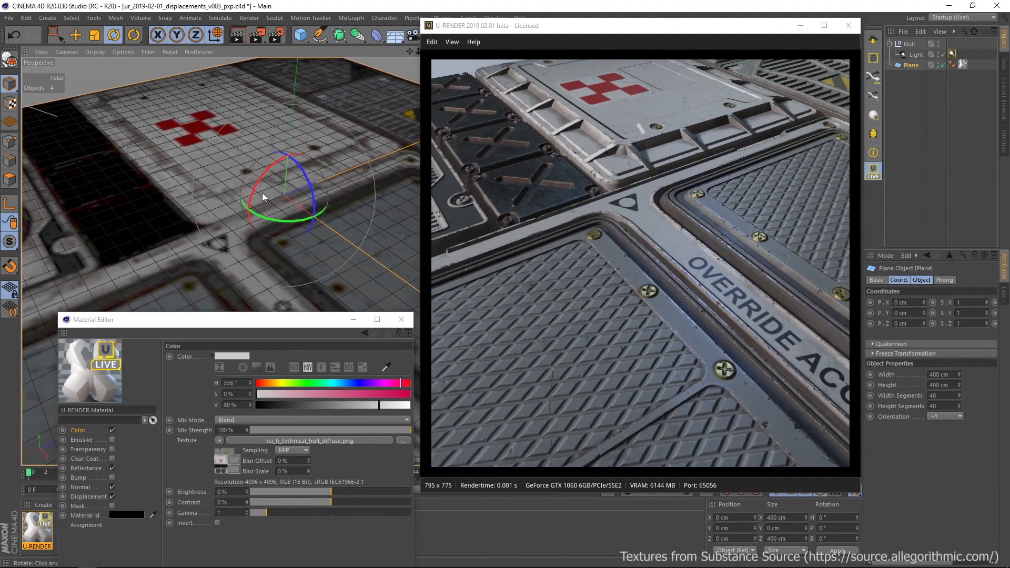
Set the U-RENDER anti-aliasing mode to FXAA and enable multi-frame sampling in the render settings.
left_click(277, 37)
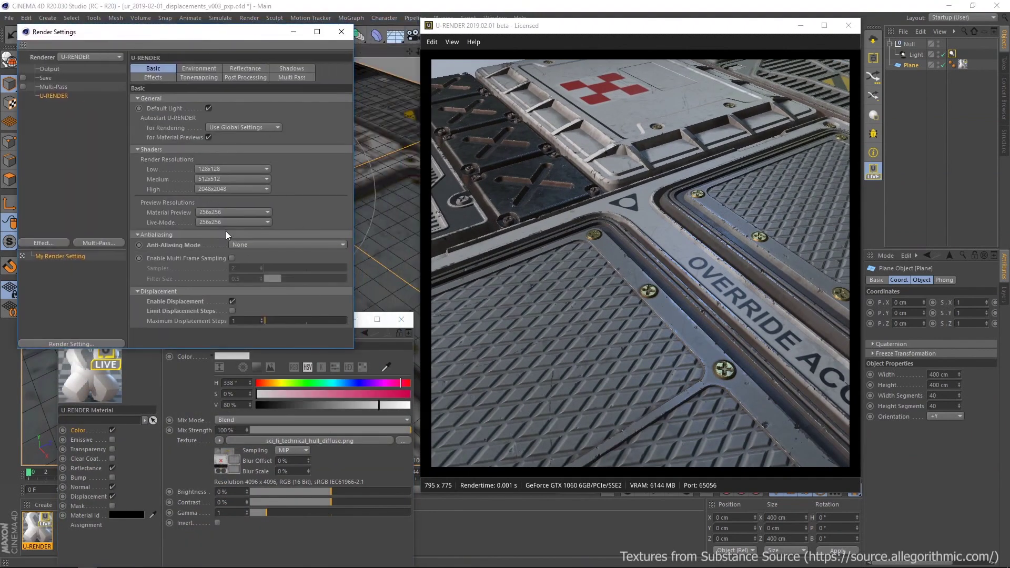
left_click(232, 258)
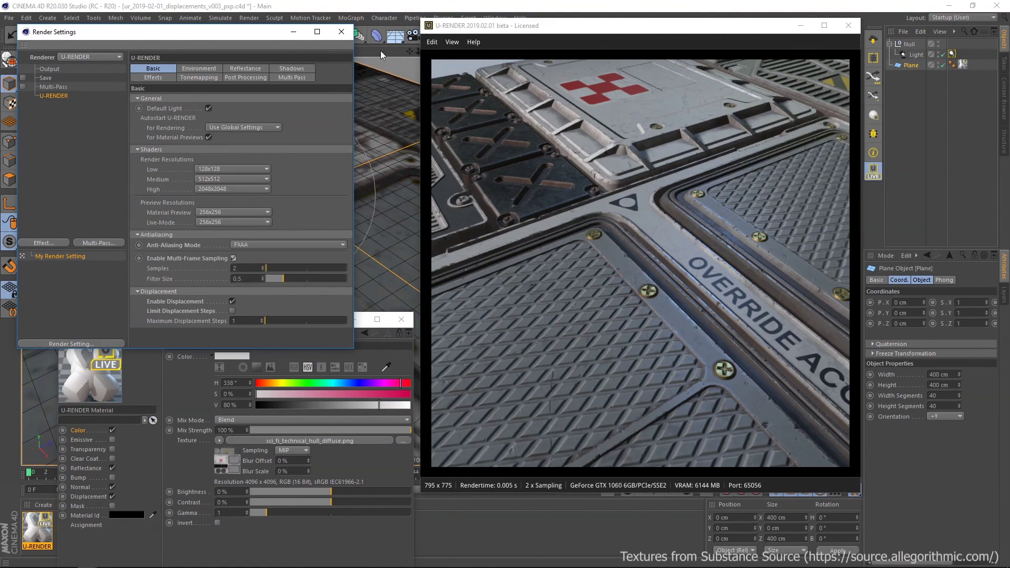
left_click(341, 33)
left_click_drag(267, 223, 248, 289, "alt")
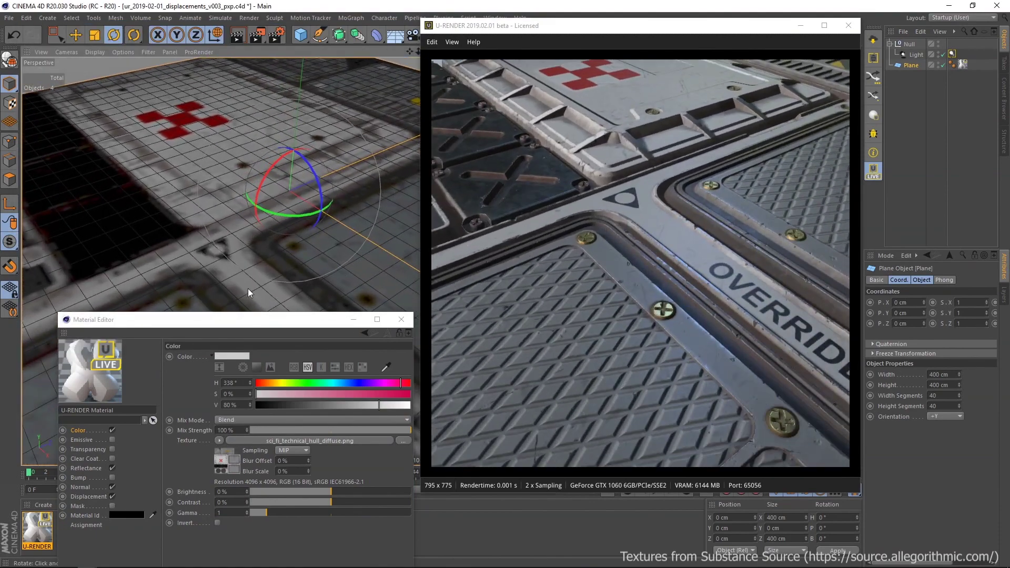
Raise the material's displacement strength to 100% and inspect the textured hull from several angles.
left_click(88, 496)
left_click_drag(173, 200, 113, 176, "alt")
mouse_move(389, 356)
left_mouse_down()
mouse_move(371, 355)
mouse_move(395, 356)
left_mouse_up()
left_click_drag(255, 146, 364, 266, "alt")
left_click_drag(395, 357, 414, 355)
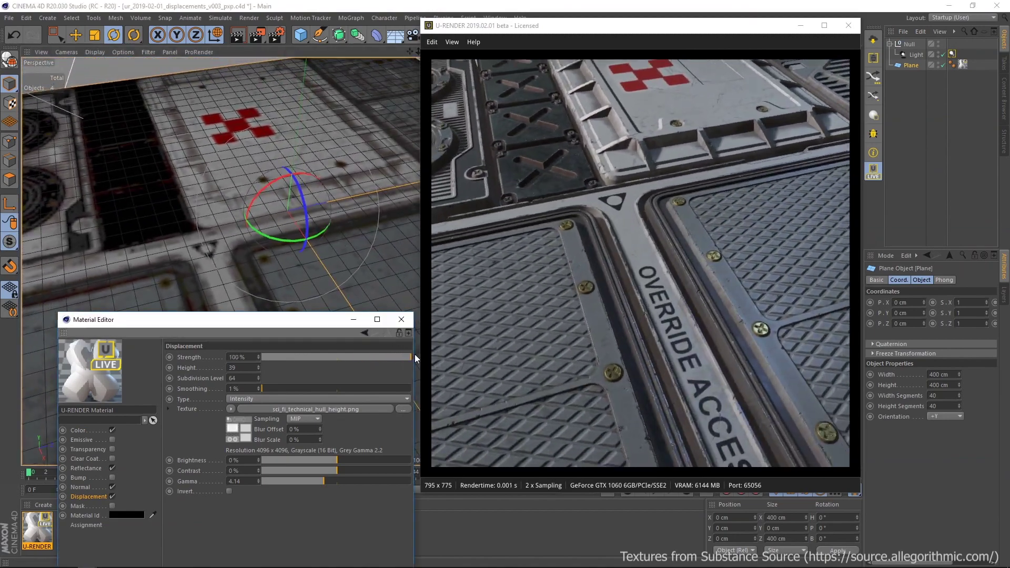
left_click_drag(294, 237, 282, 91, "alt")
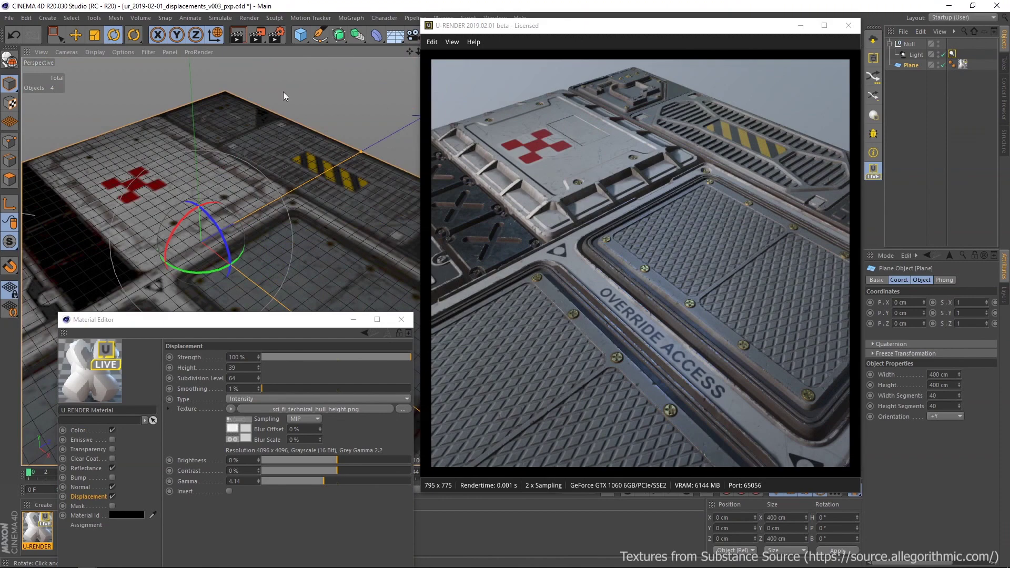
Add a cylinder primitive to the scene from a detached primitives palette.
left_click(301, 35)
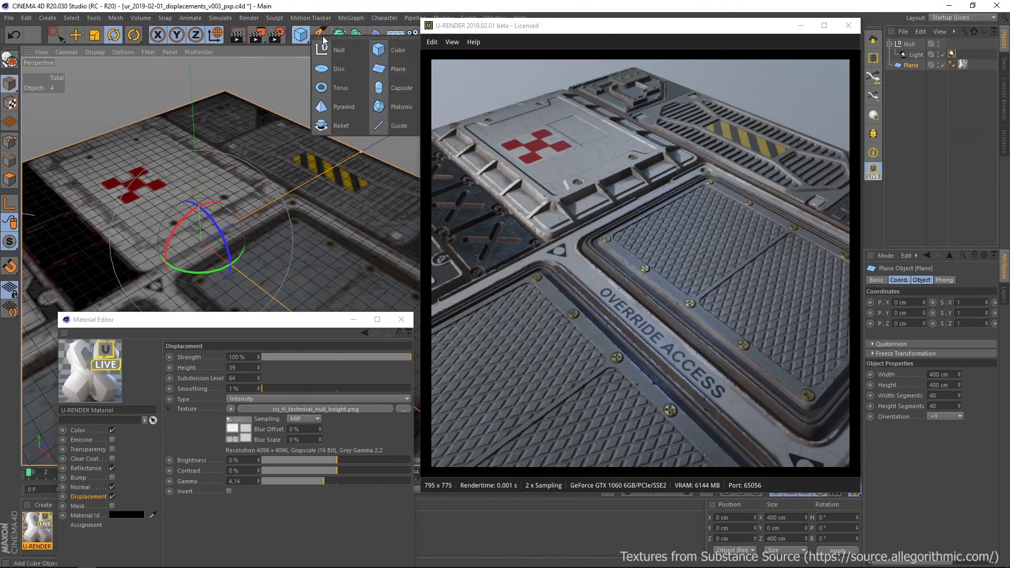
left_click_drag(323, 40, 138, 65)
left_click(267, 85)
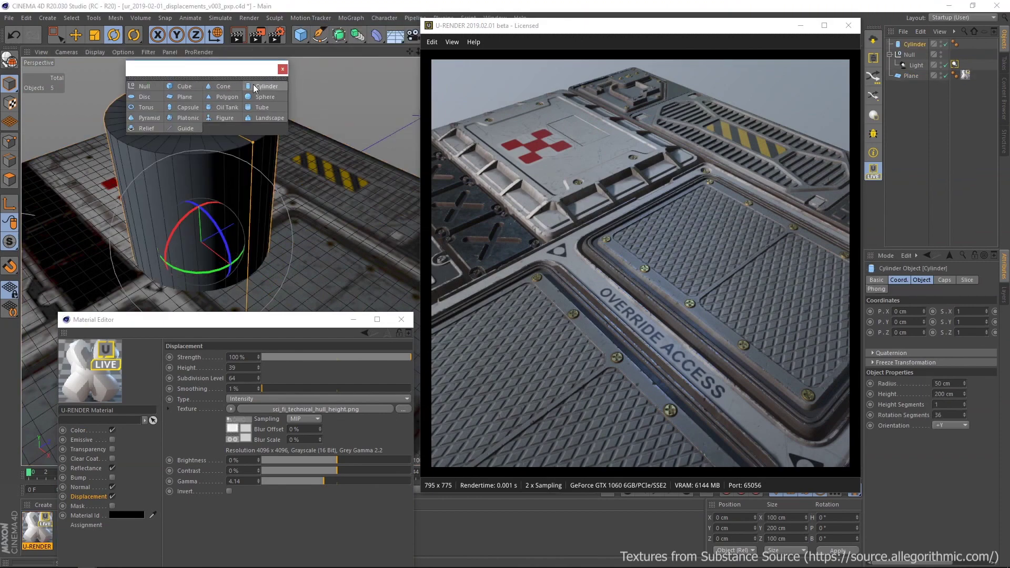
Close the primitives palette and turn off the cylinder's caps.
left_click(282, 70)
left_click(944, 279)
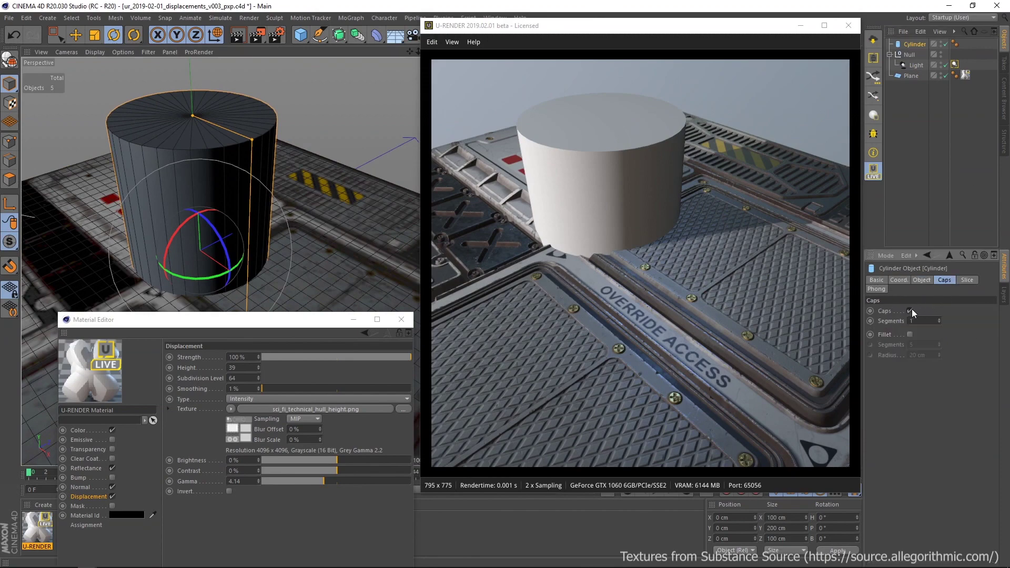
left_click(910, 311)
Move the cylinder up along Y to about 85 cm and apply the U-RENDER material to it.
key("e")
left_click_drag(197, 220, 190, 101)
left_click_drag(37, 527, 165, 165)
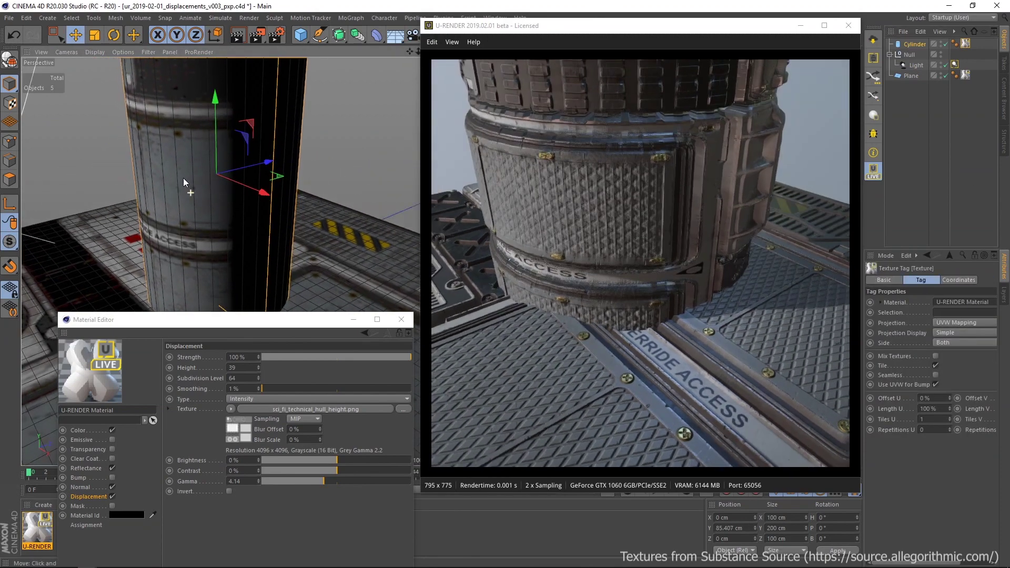
Set the cylinder's height segments to 24 and reduce its radius to 7 cm.
left_click(915, 44)
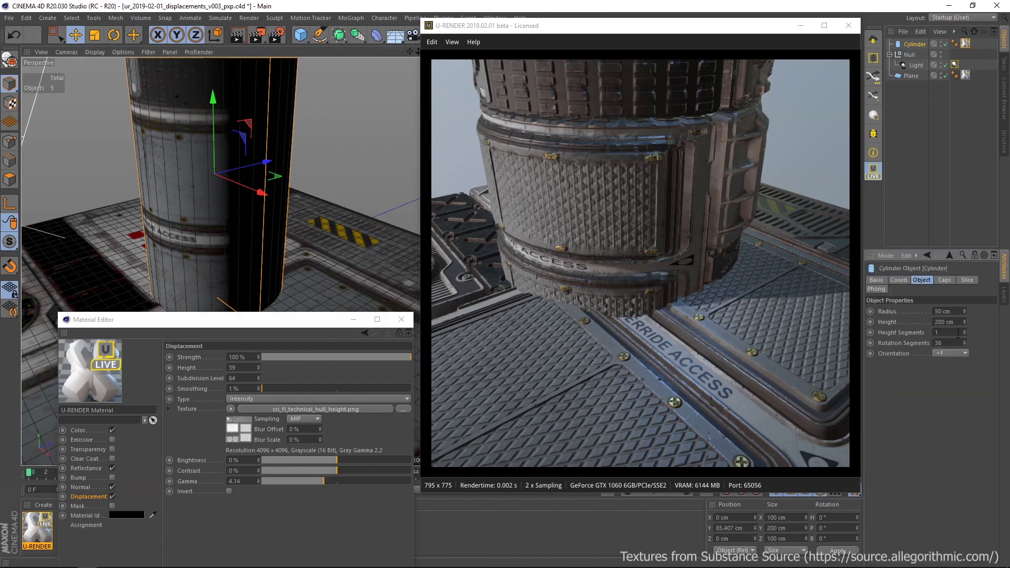
left_click_drag(964, 332, 963, 319)
left_click_drag(331, 208, 292, 170, "alt")
left_click_drag(965, 313, 965, 333)
left_click_drag(272, 193, 289, 112, "alt")
middle_click_drag(289, 112, 275, 202, "alt")
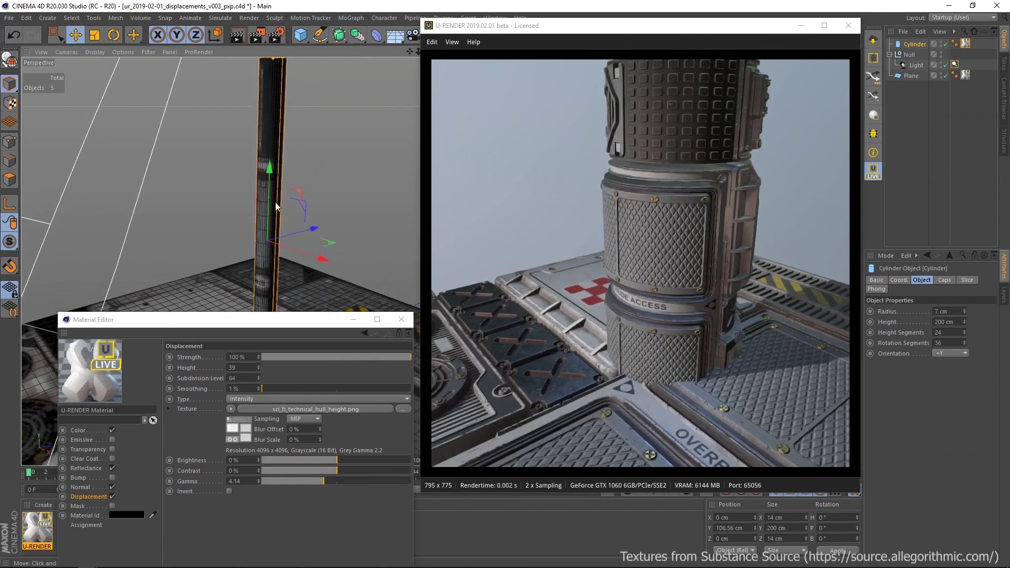
Vary the material's displacement strength and return it to 100%, checking the effect on the cylinder.
left_click_drag(276, 202, 272, 253, "alt")
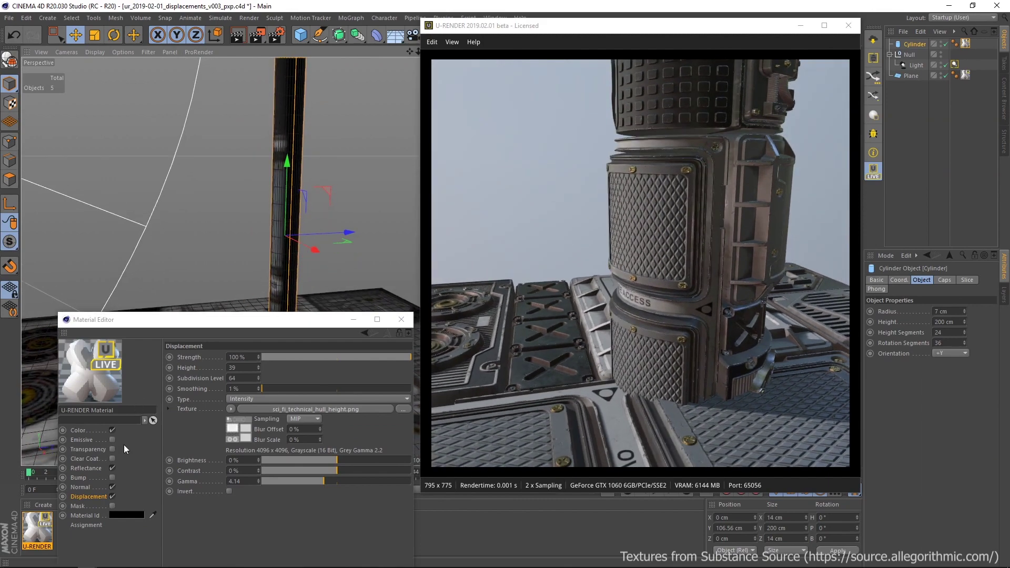
mouse_move(408, 356)
left_mouse_down()
mouse_move(365, 361)
mouse_move(428, 360)
mouse_move(349, 366)
mouse_move(415, 361)
left_mouse_up()
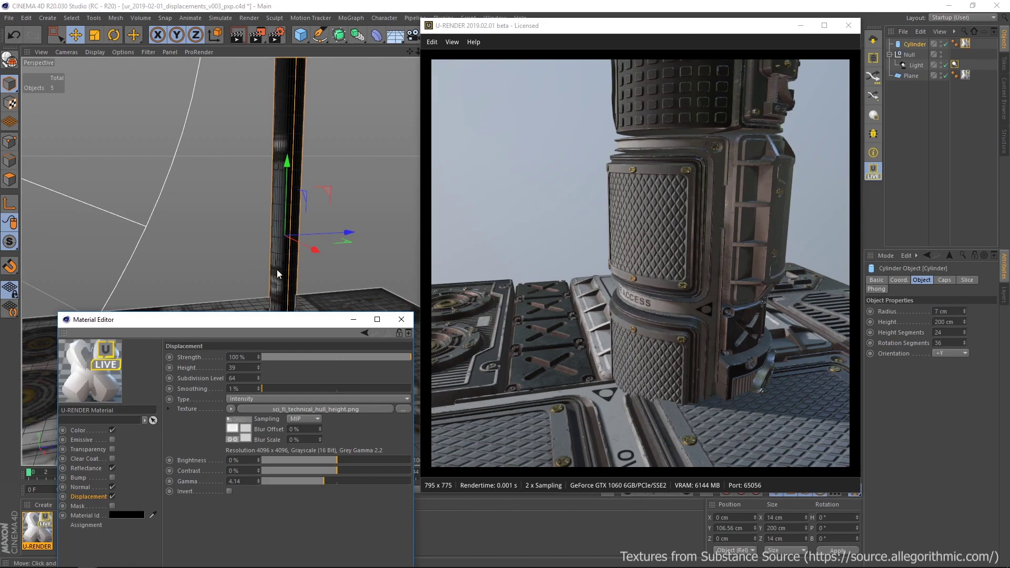
mouse_move(277, 269)
left_mouse_down("alt")
mouse_move(399, 283)
mouse_move(279, 271)
mouse_move(386, 282)
mouse_move(285, 278)
left_mouse_up("alt")
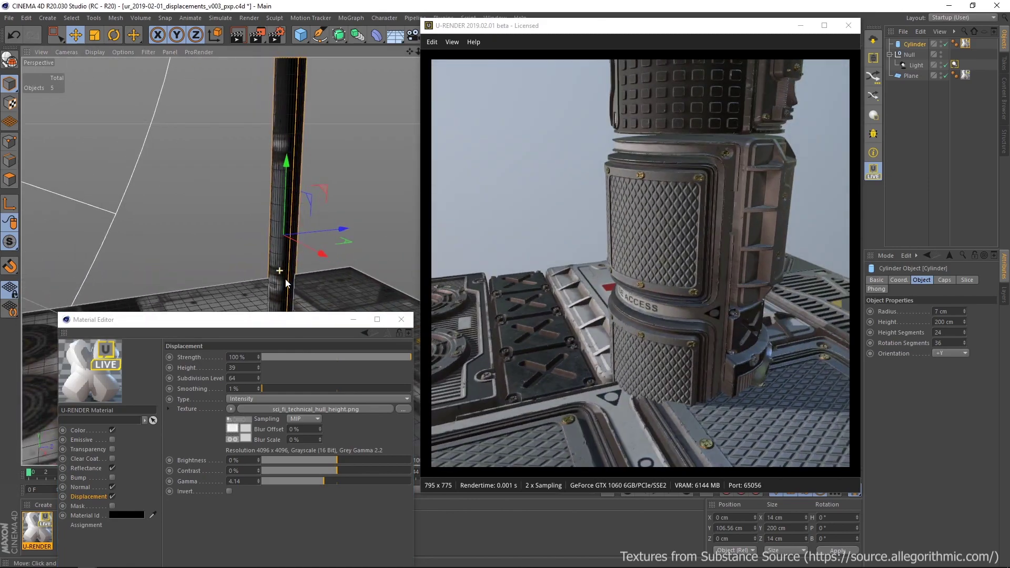
Enable screen space ambient occlusion with Ground-Truth AO and power 2 in the render settings, toggling it to compare the result.
left_click(275, 35)
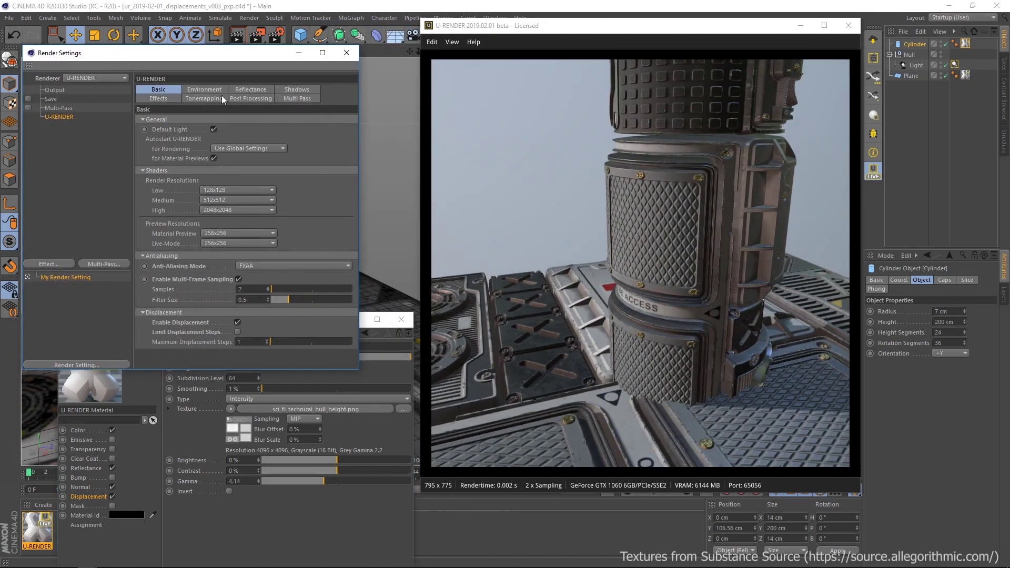
left_click(158, 98)
left_click(266, 195)
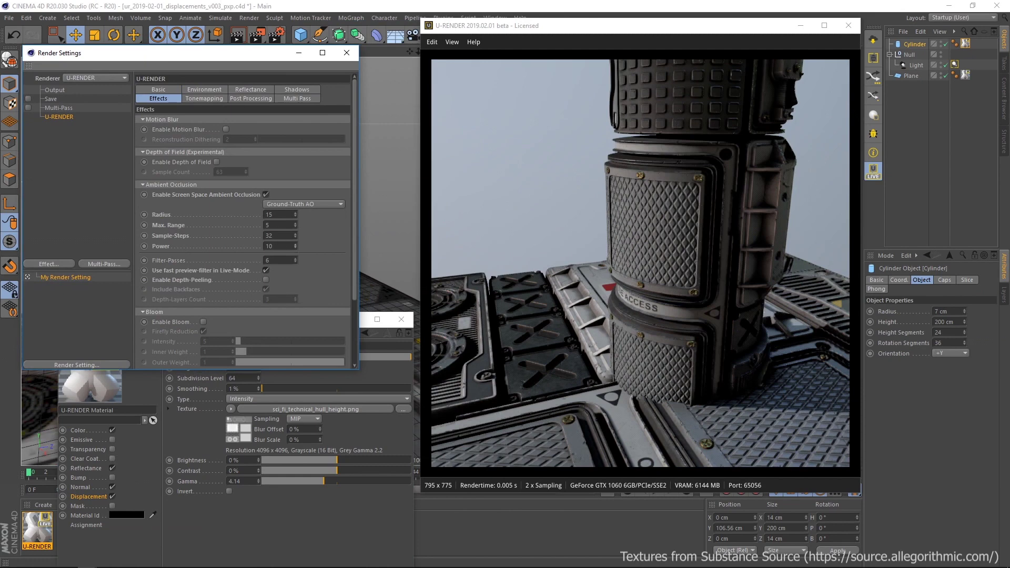
left_click(267, 194)
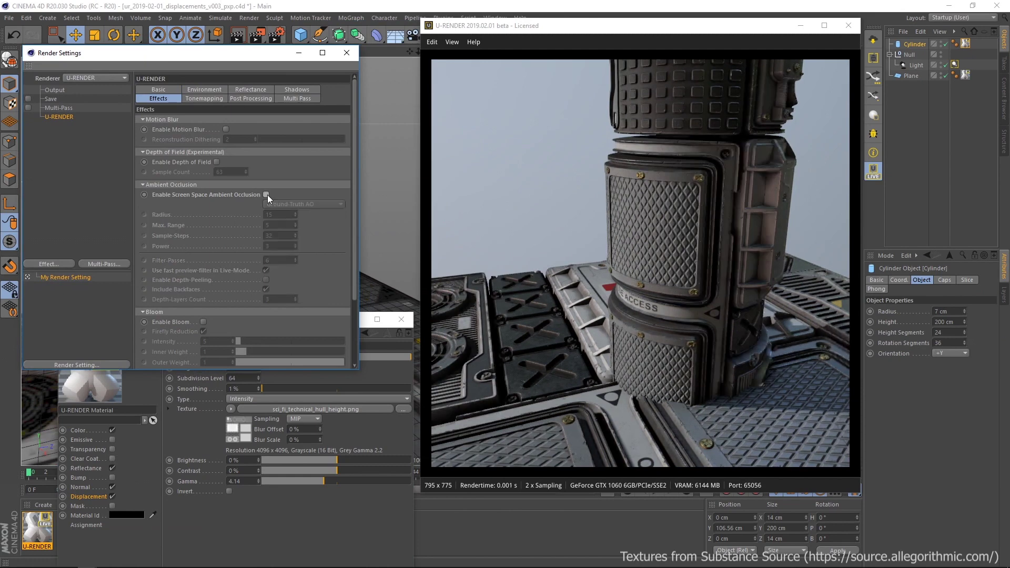
left_click(266, 195)
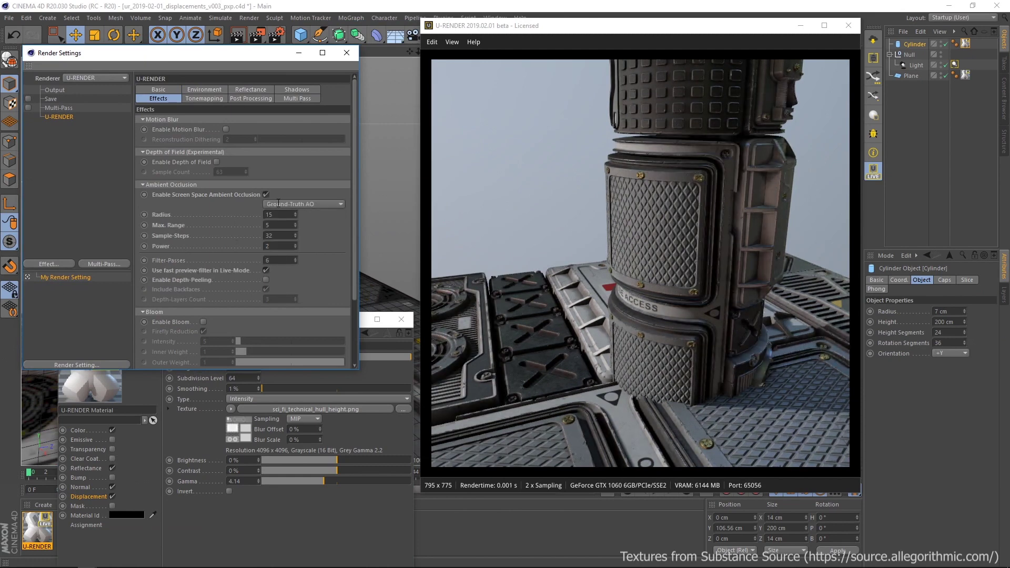
left_click(347, 53)
Limit the displacement steps in the U-RENDER render settings and raise the maximum to 17.
left_click_drag(272, 292, 254, 218, "alt")
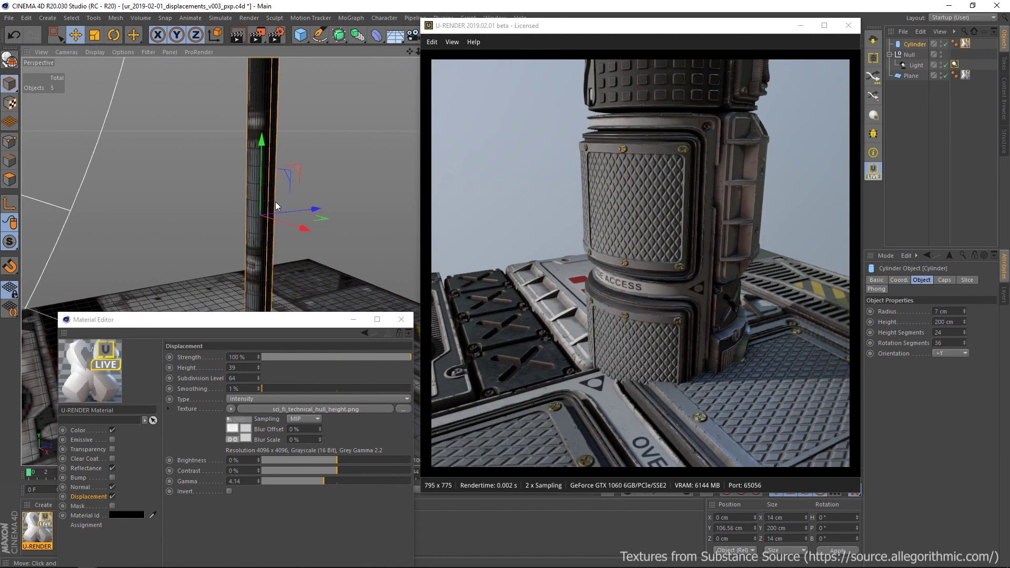
left_click_drag(254, 278, 251, 279, "alt")
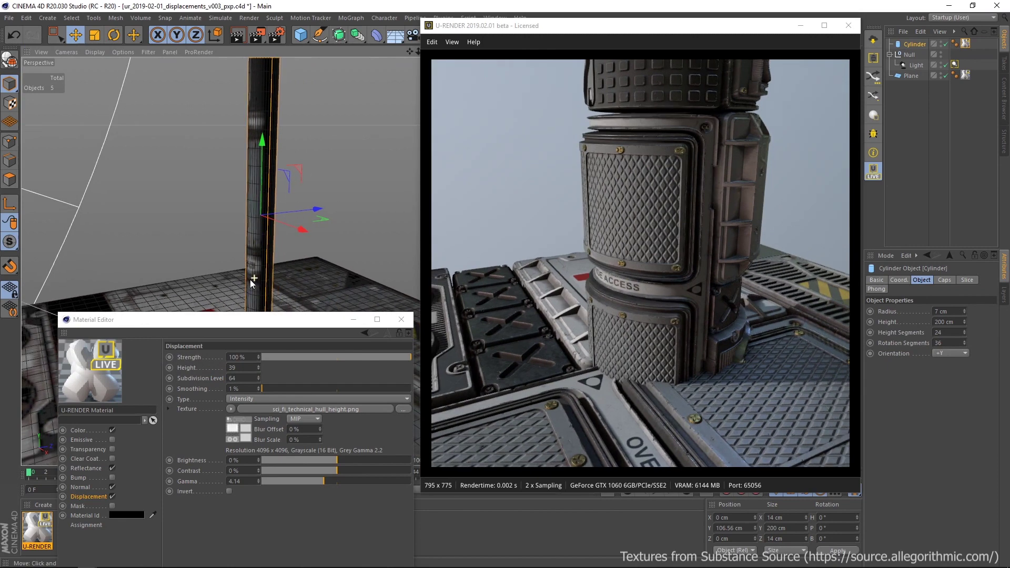
left_click(276, 35)
left_click_drag(378, 32, 136, 36)
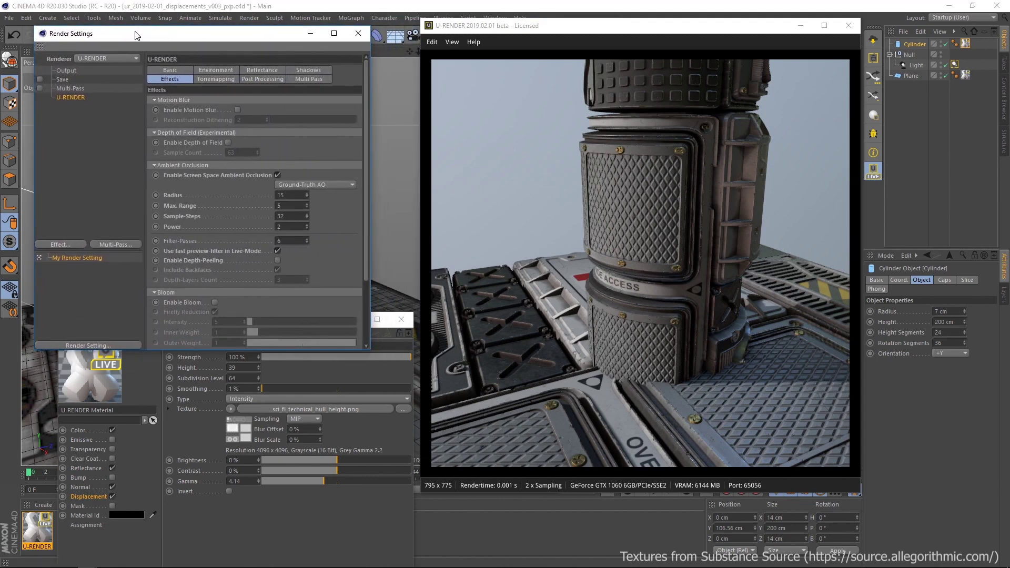
left_click(159, 70)
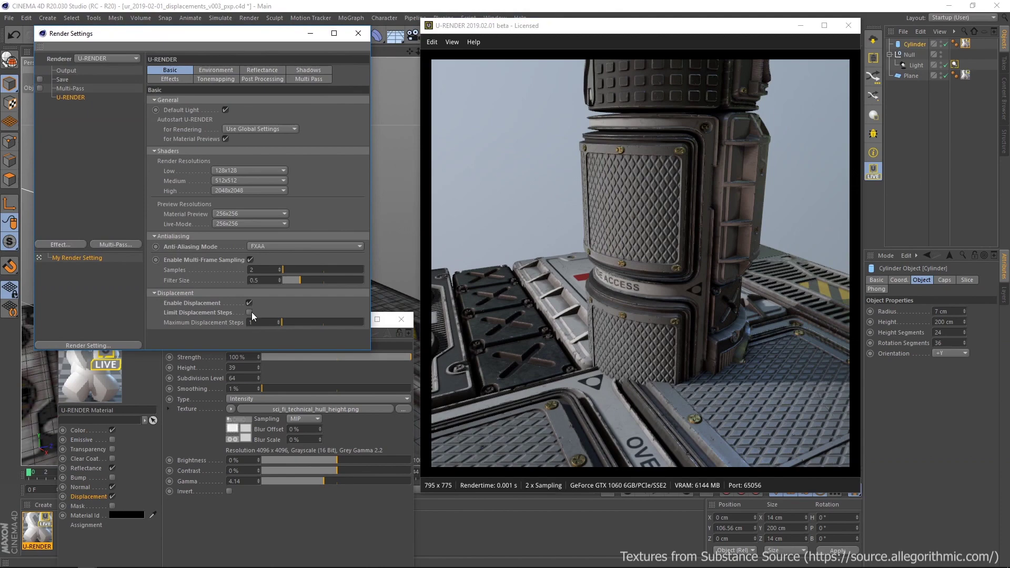
mouse_move(282, 323)
left_mouse_down()
mouse_move(325, 323)
mouse_move(295, 324)
left_mouse_up()
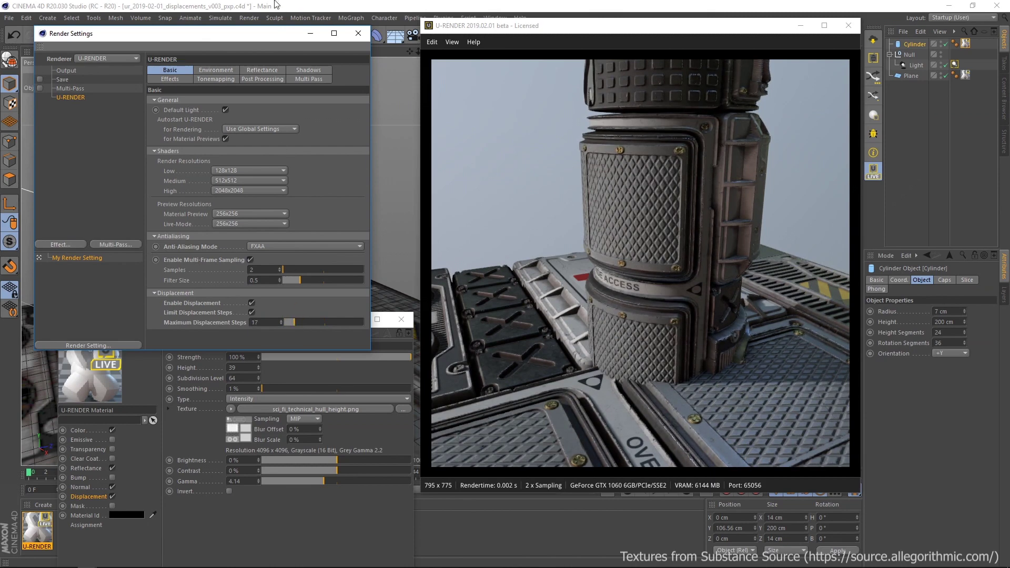
Set the maximum displacement steps to 16, turn the displacement step limit off, and dismiss the render settings.
left_click_drag(266, 32, 263, 179)
left_click_drag(287, 470, 231, 466)
type("16")
key("Return")
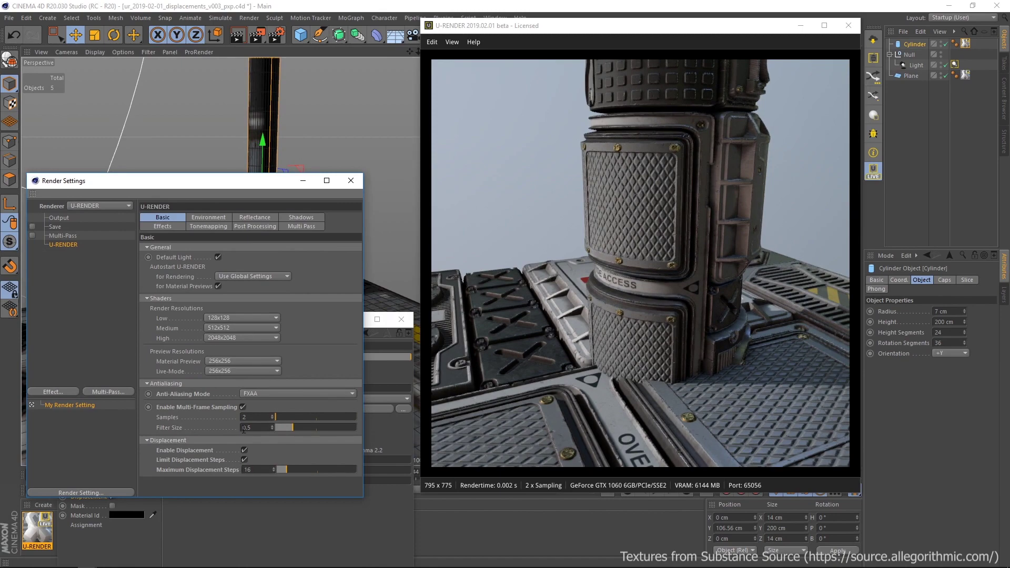
left_click(245, 459)
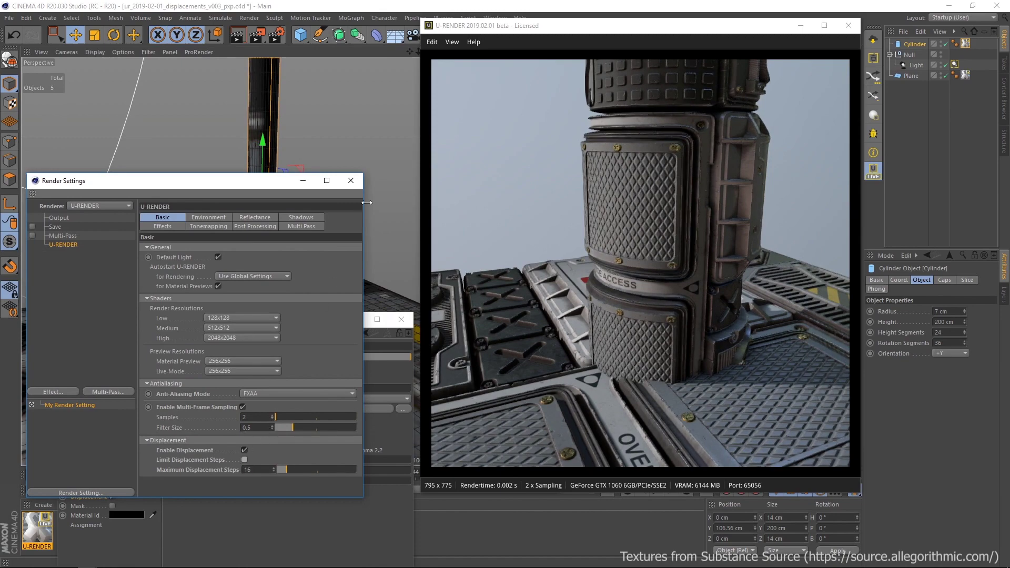
left_click(307, 180)
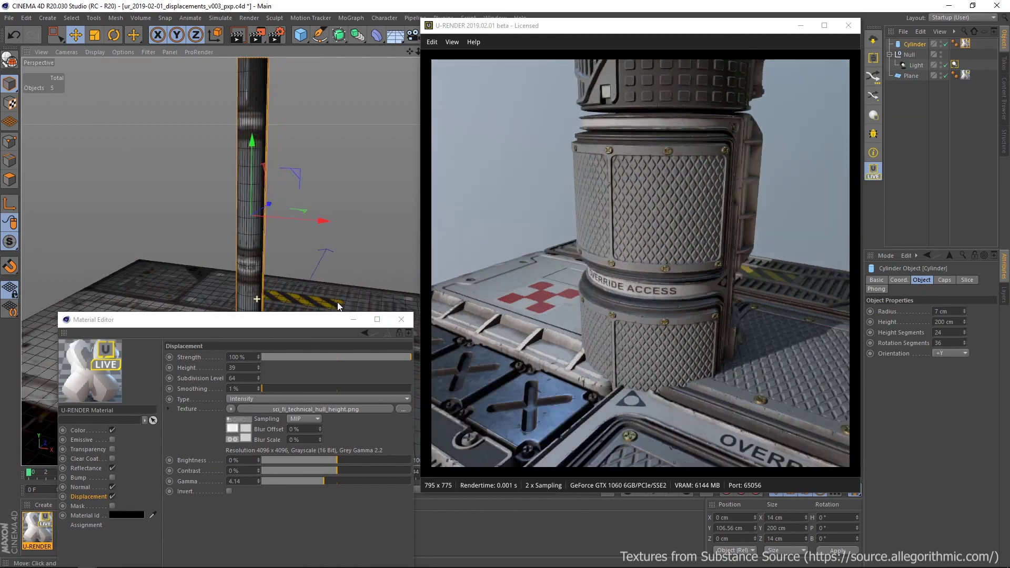